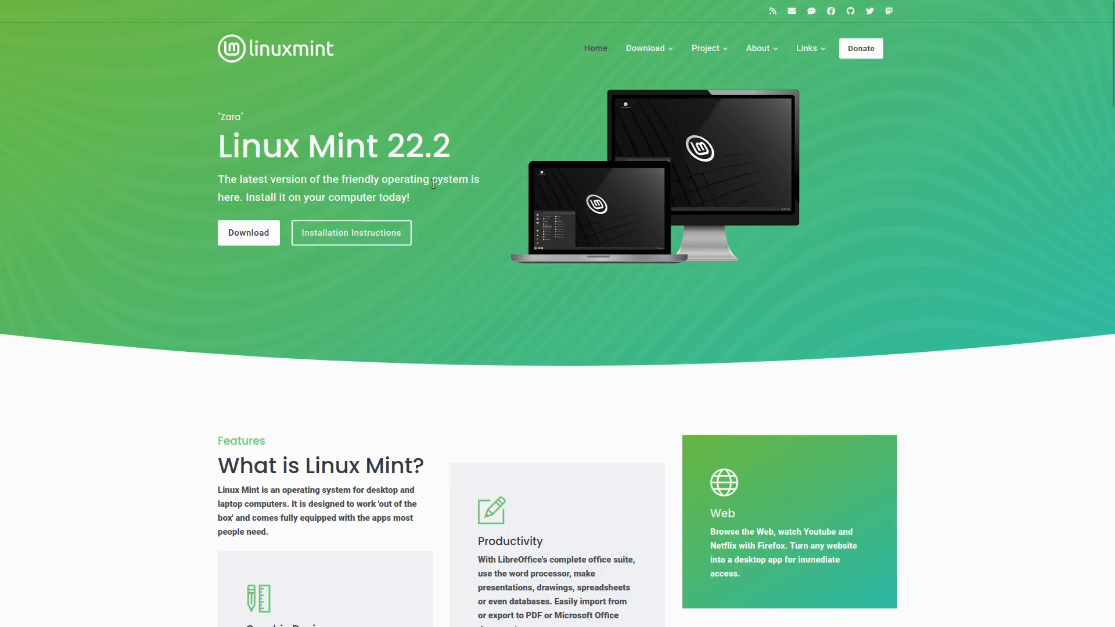
scroll(132, 249, "down", 4)
scroll(133, 249, "down", 3)
scroll(133, 249, "down", 5)
scroll(131, 243, "down", 1)
scroll(131, 242, "down", 4)
scroll(130, 243, "up", 6)
scroll(188, 246, "up", 8)
mouse_move(644, 47)
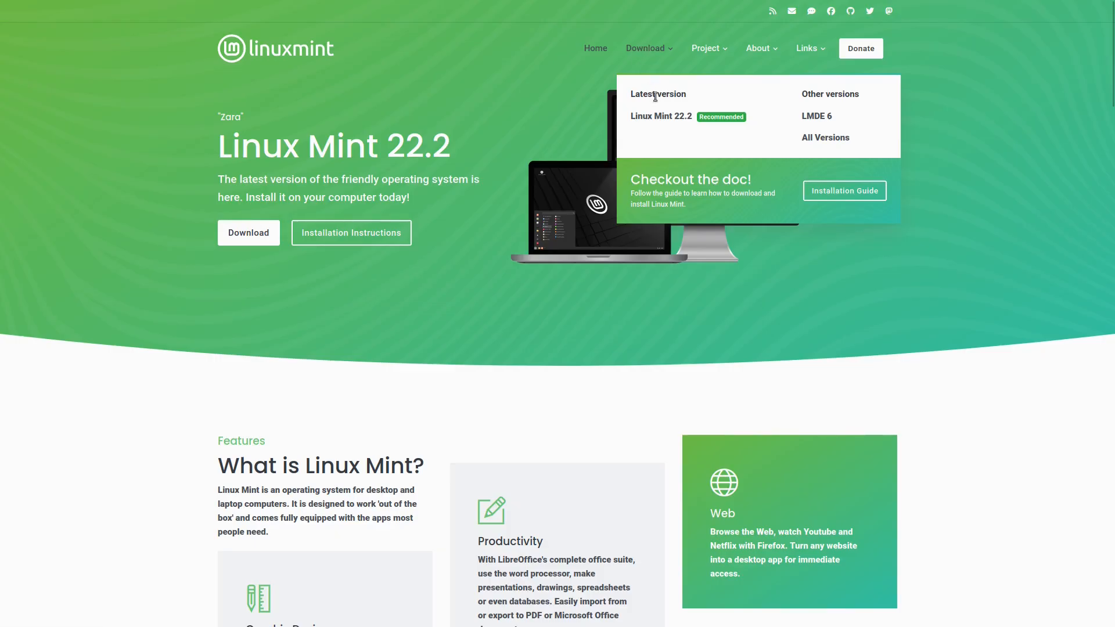
Go to the Linux Mint 22.2 download page for the Xfce edition.
left_click(654, 115)
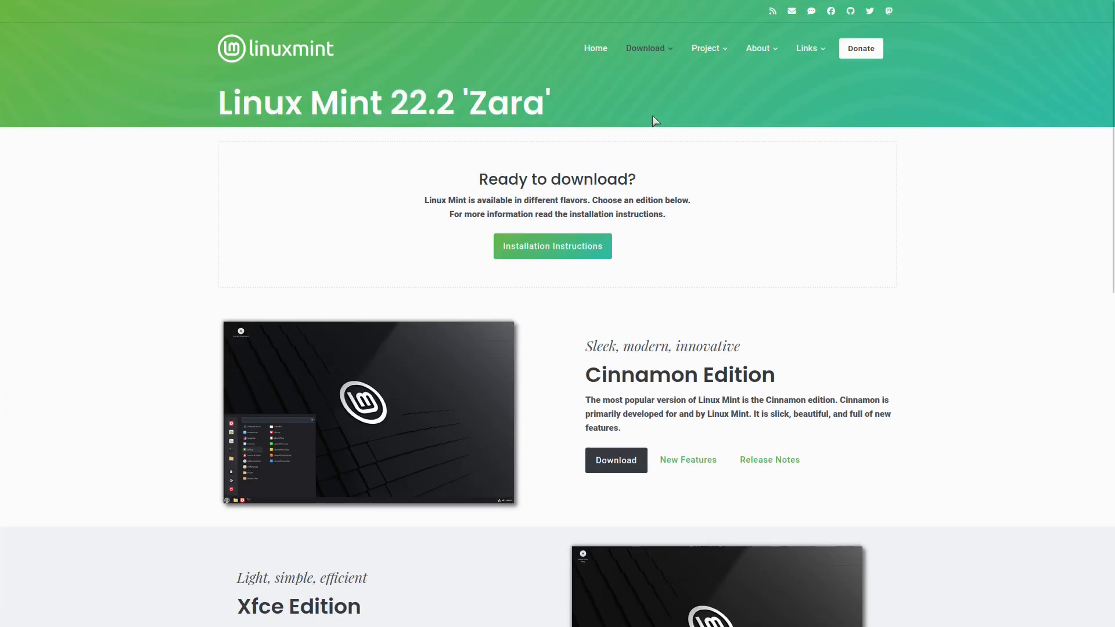
scroll(488, 339, "down", 3)
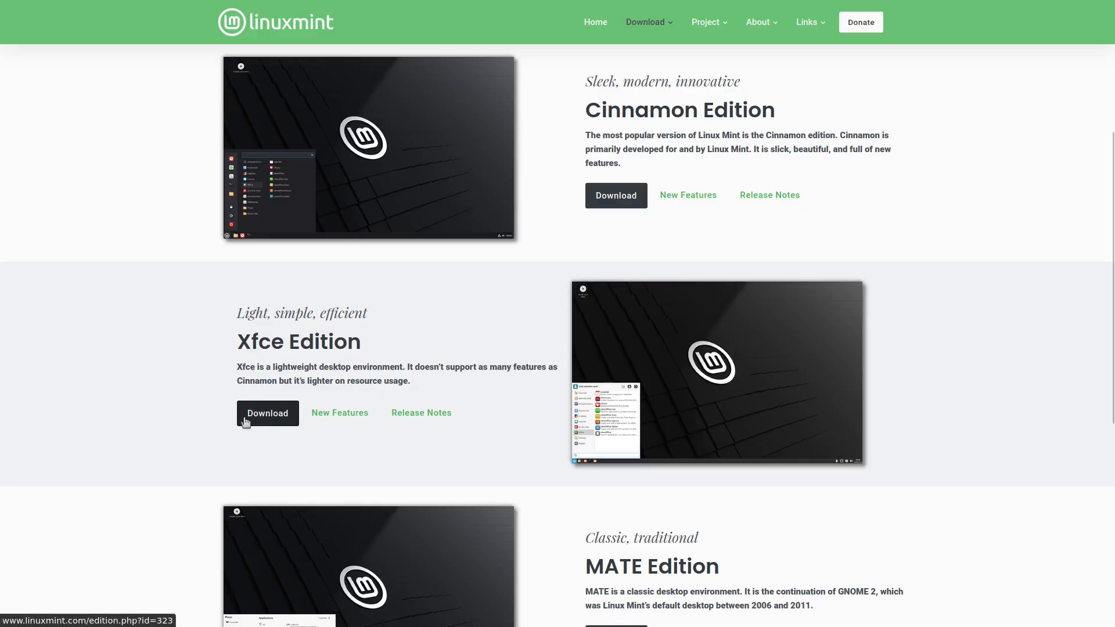
scroll(453, 415, "up", 5)
scroll(452, 415, "up", 1)
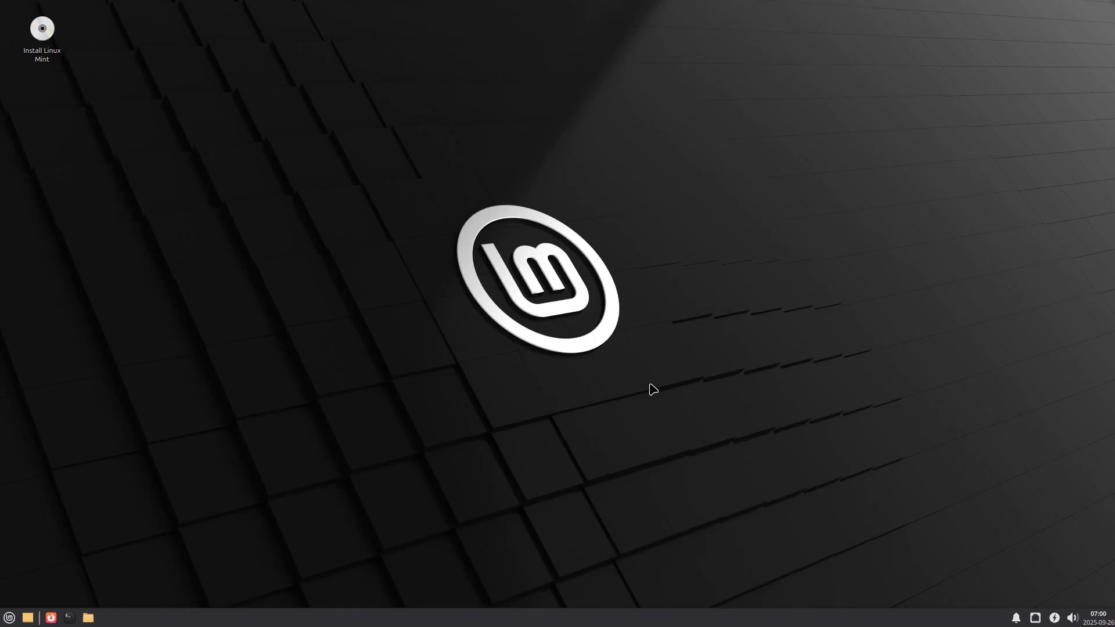
Launch Install Linux Mint, keep English and English (US) layout, include multimedia codecs and continue.
double_click(42, 31)
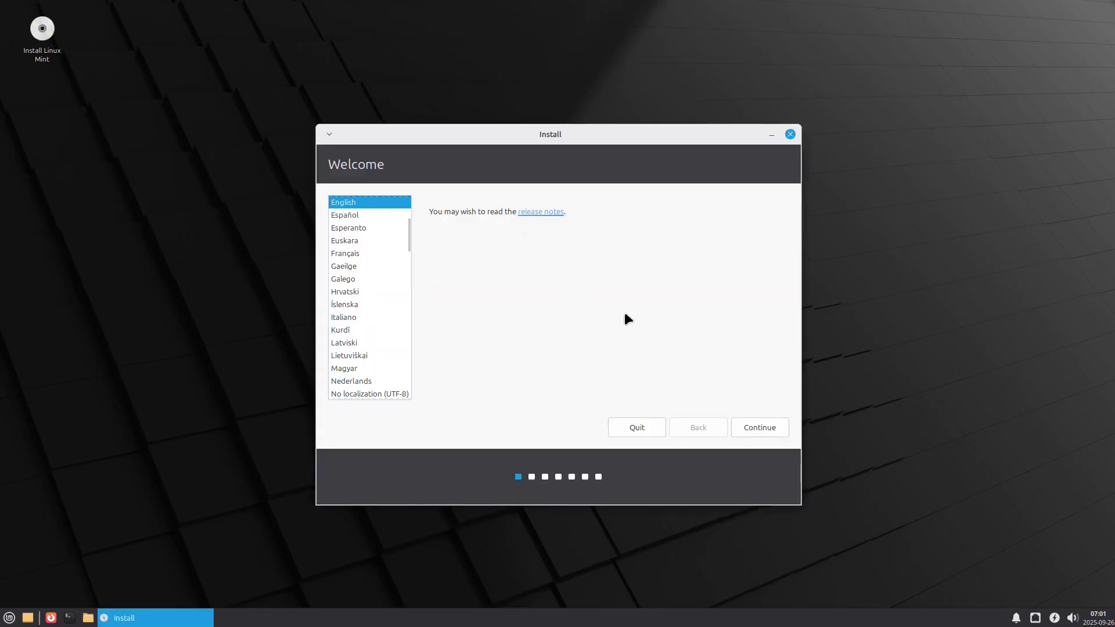
left_click(759, 426)
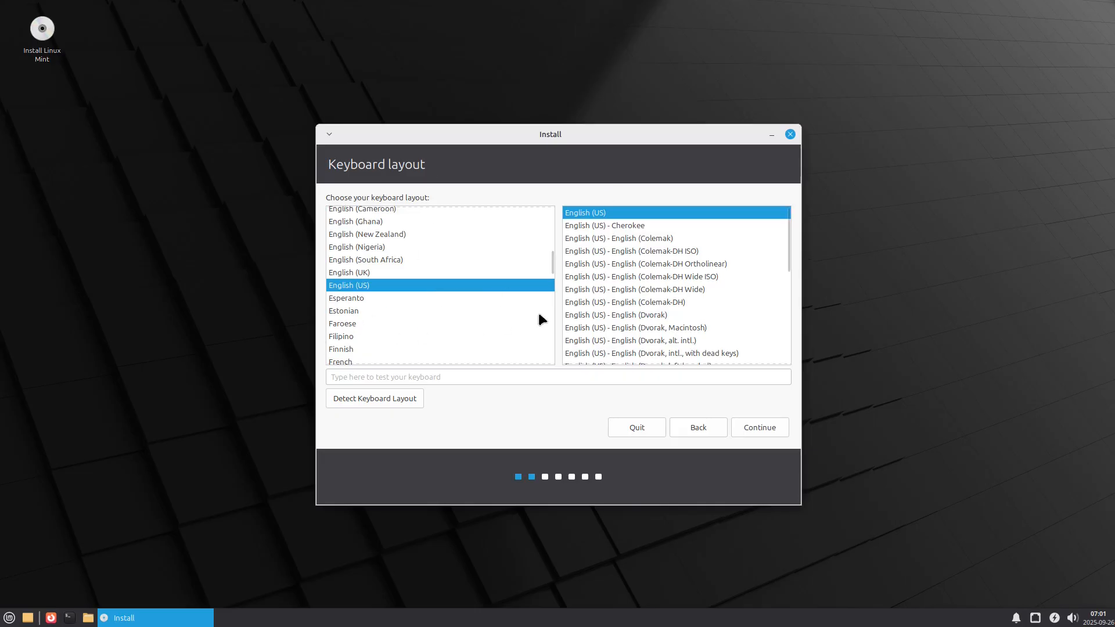
left_click(761, 423)
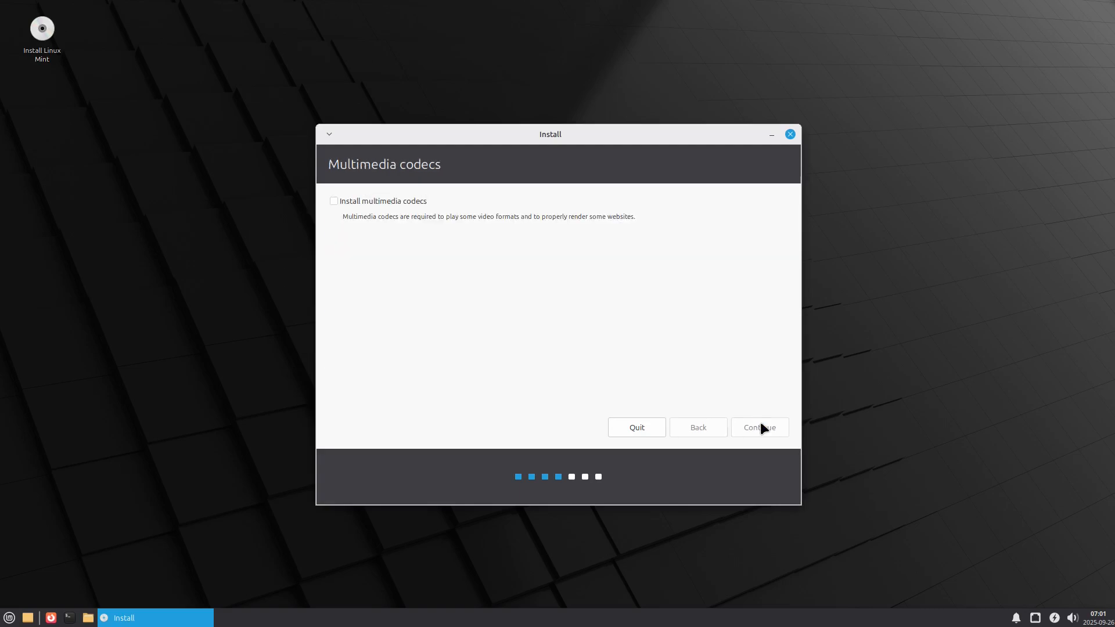
left_click(333, 201)
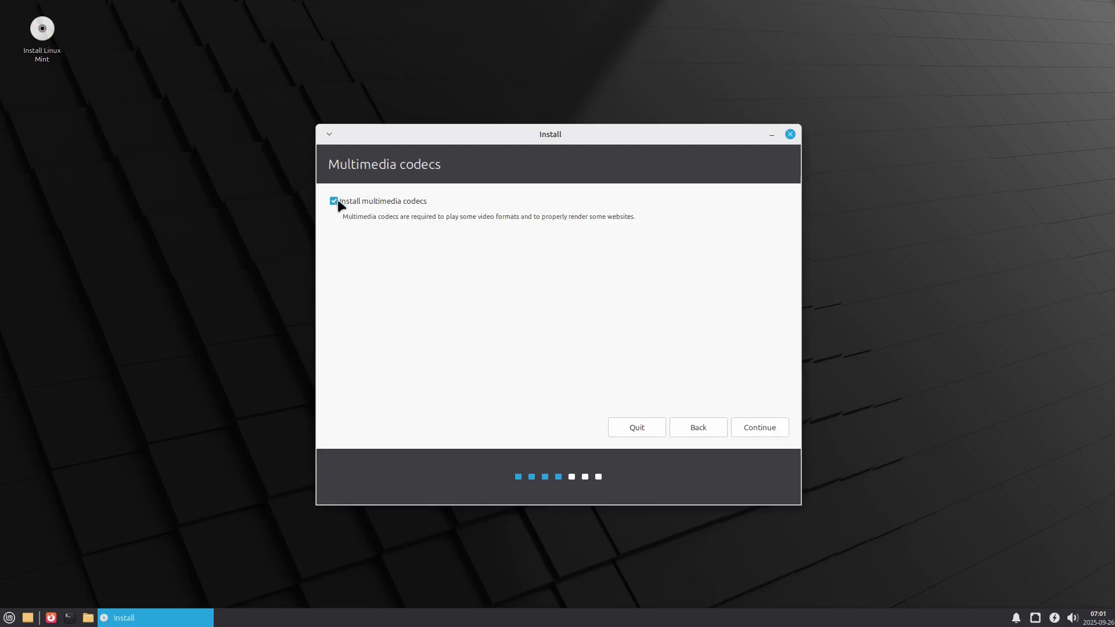
left_click(763, 426)
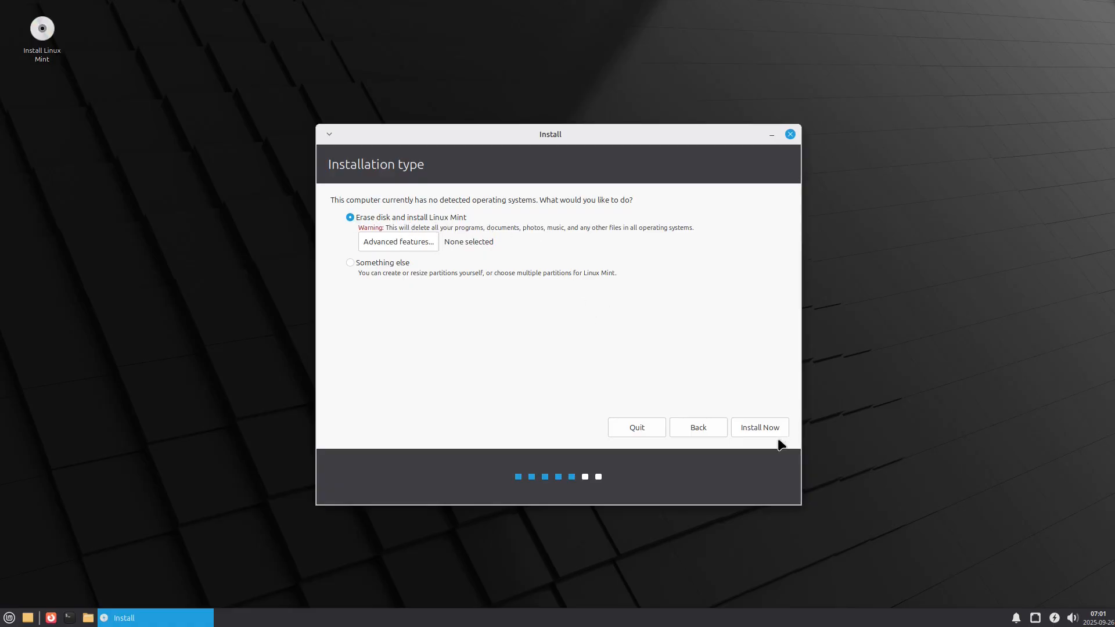
Install with the whole disk erased, confirm writing partitions, and accept Los Angeles as location.
left_click(756, 424)
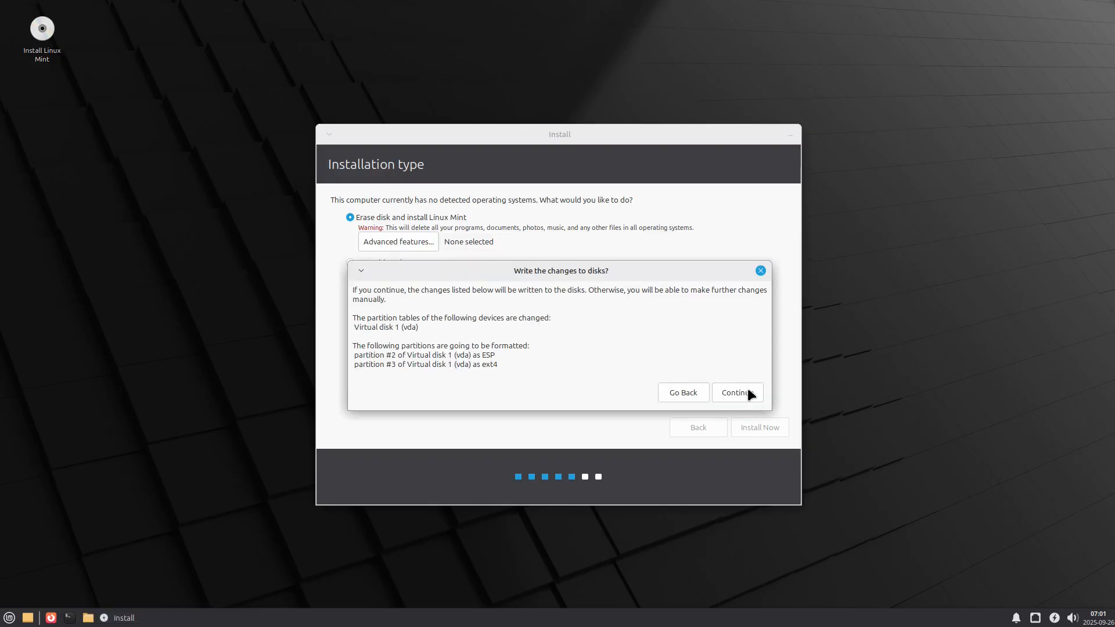
left_click(747, 387)
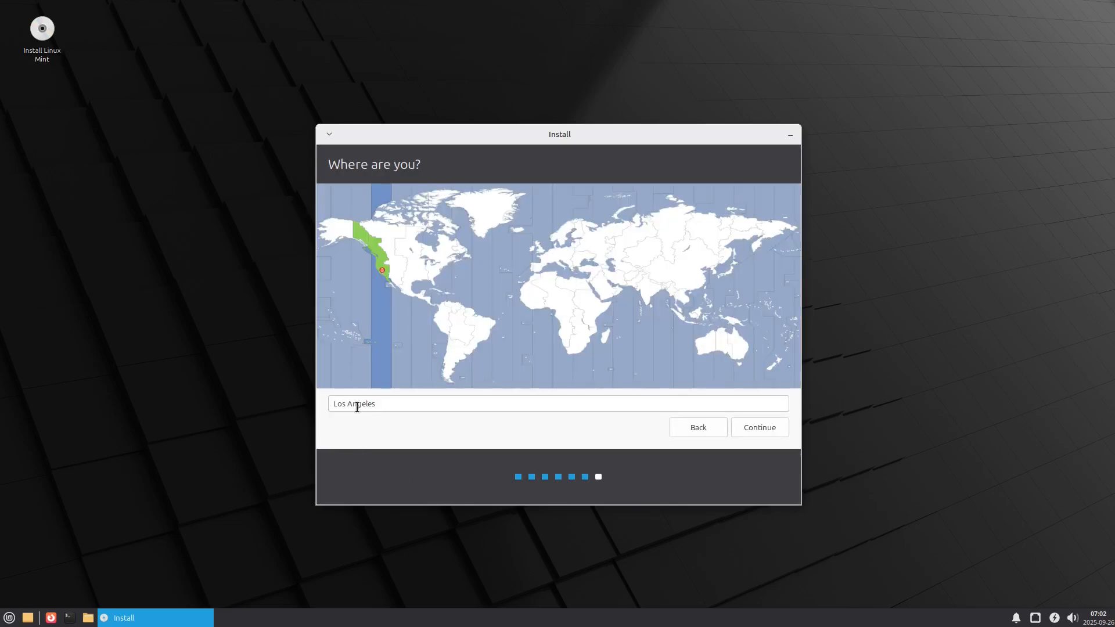
left_click(764, 426)
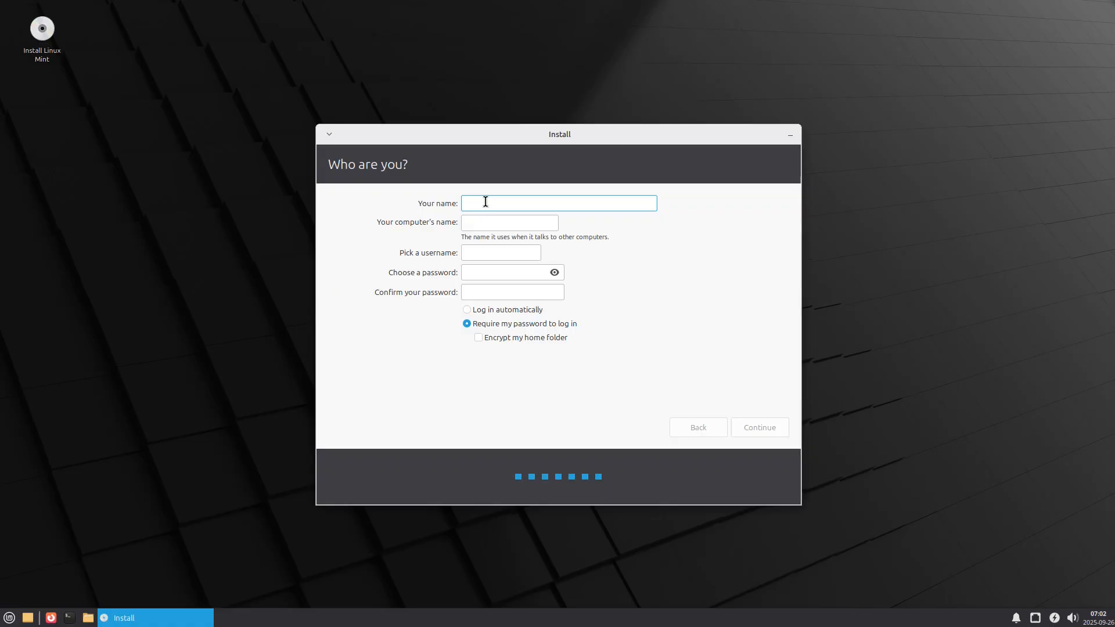
type("test")
Fill the account form for user test, enable automatic login and continue the installation.
key("Tab")
key("Tab")
key("Tab")
key("Tab")
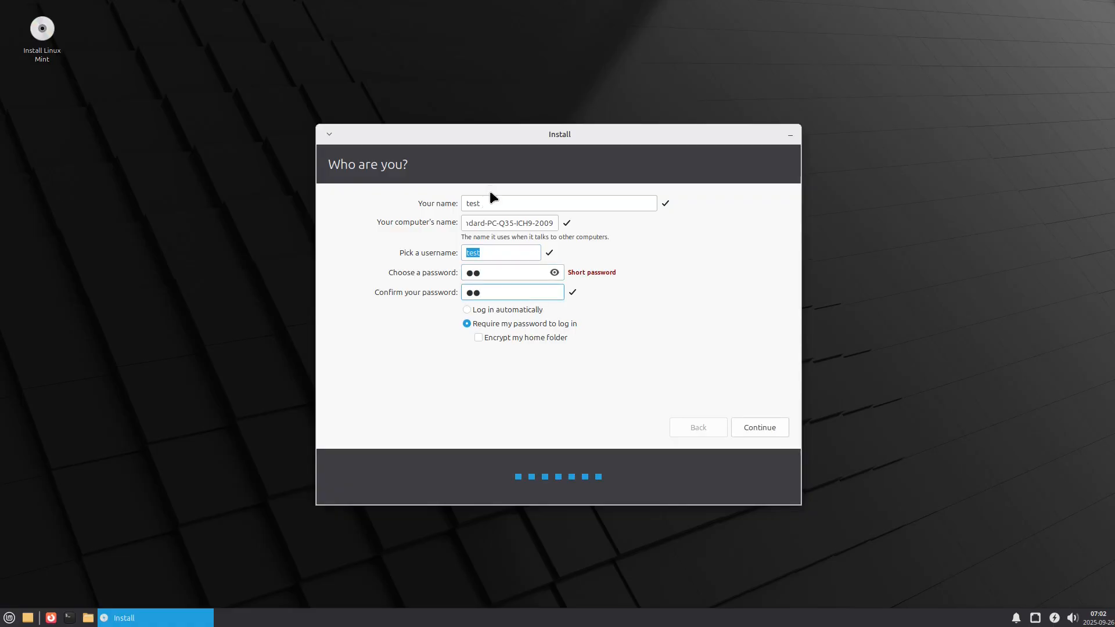
left_click(466, 309)
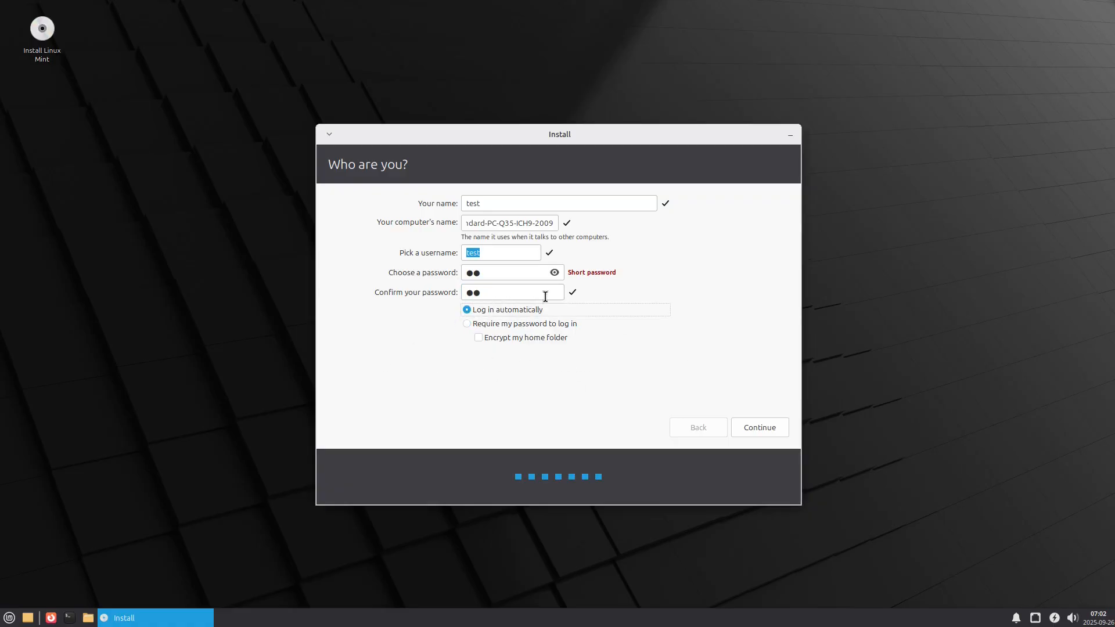
left_click(754, 427)
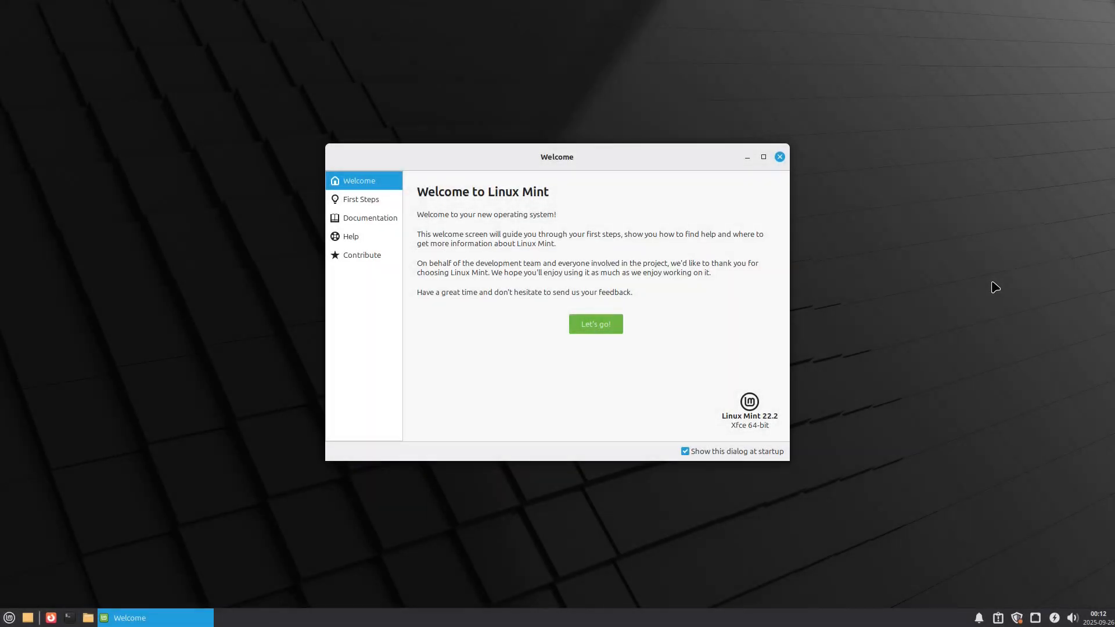
Maximize the Welcome window and restore it to normal size.
left_click(766, 157)
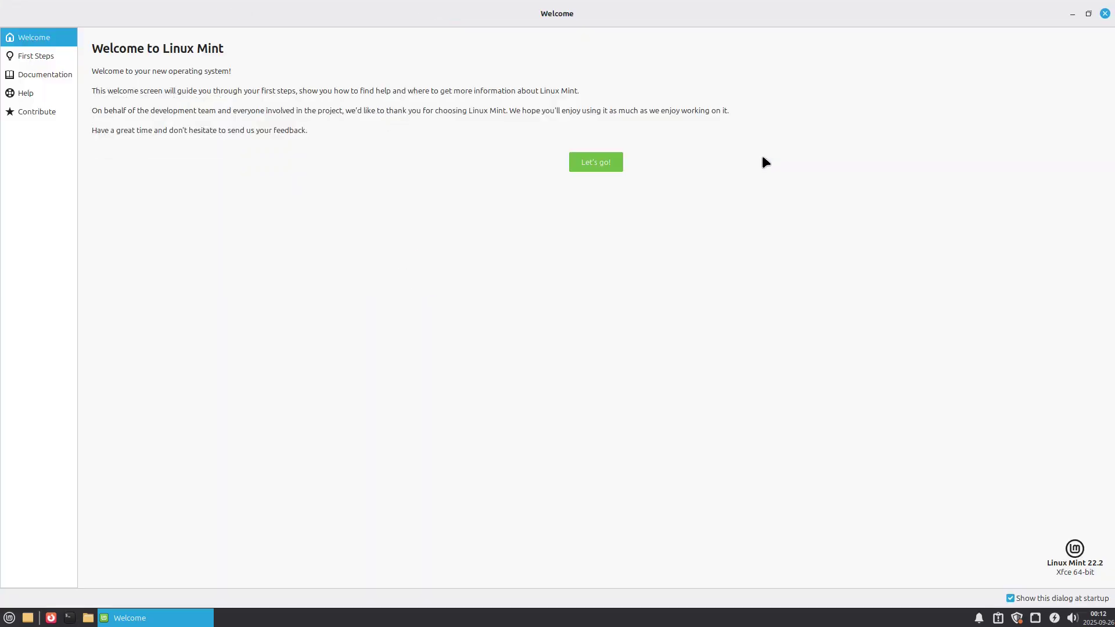
left_click(1087, 13)
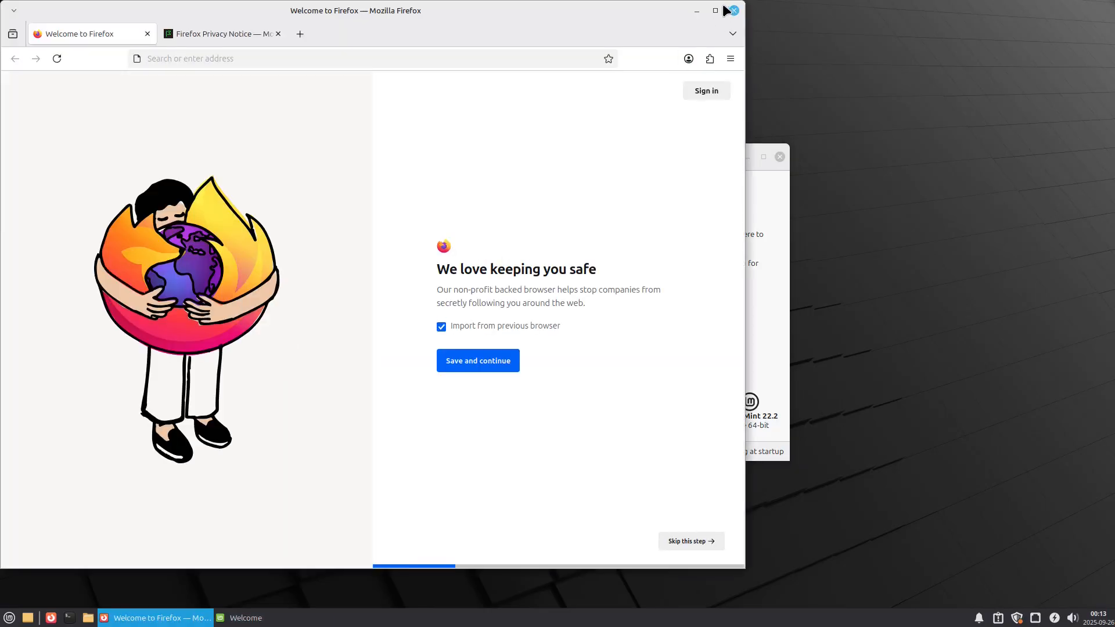
Maximize Firefox, dismiss the Summarize popup, search linuxmint and load the Linux Mint home page.
left_click(714, 10)
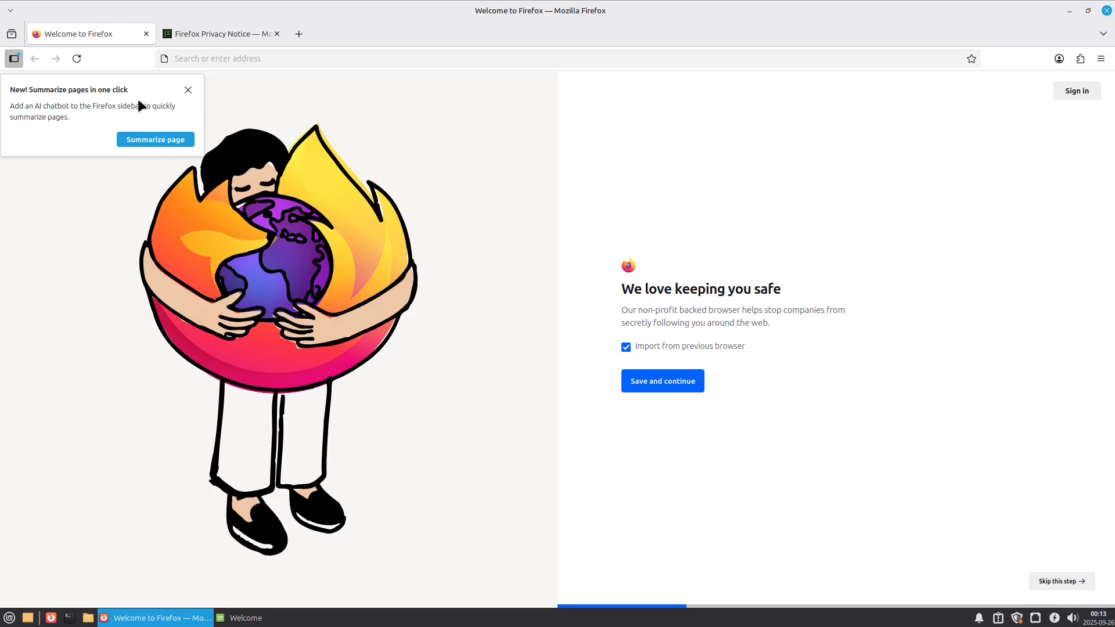
left_click(191, 88)
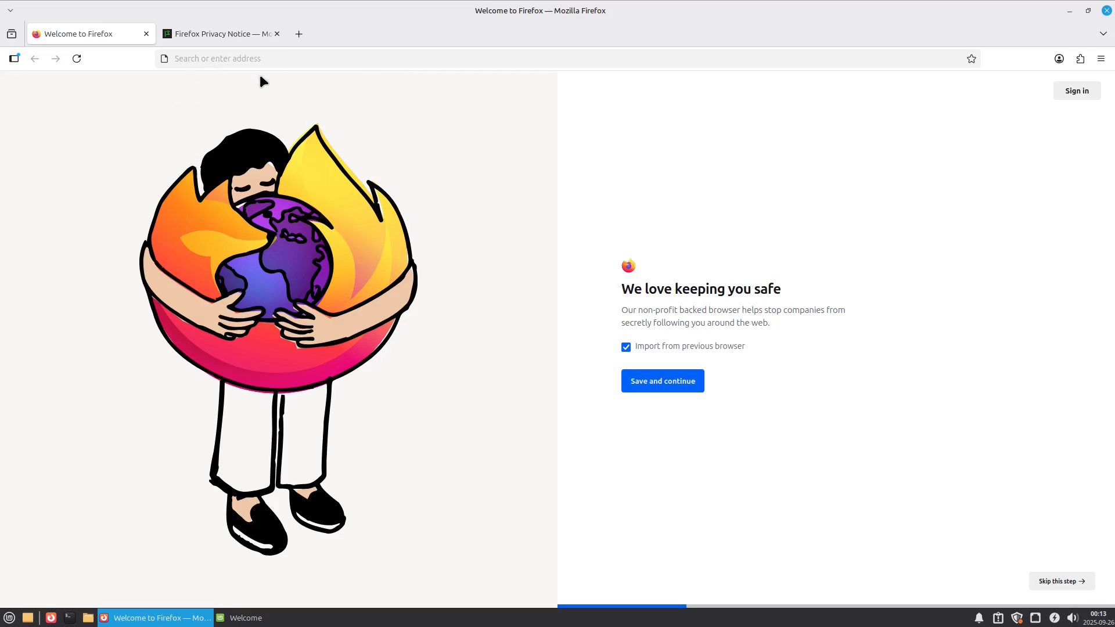
left_click(221, 58)
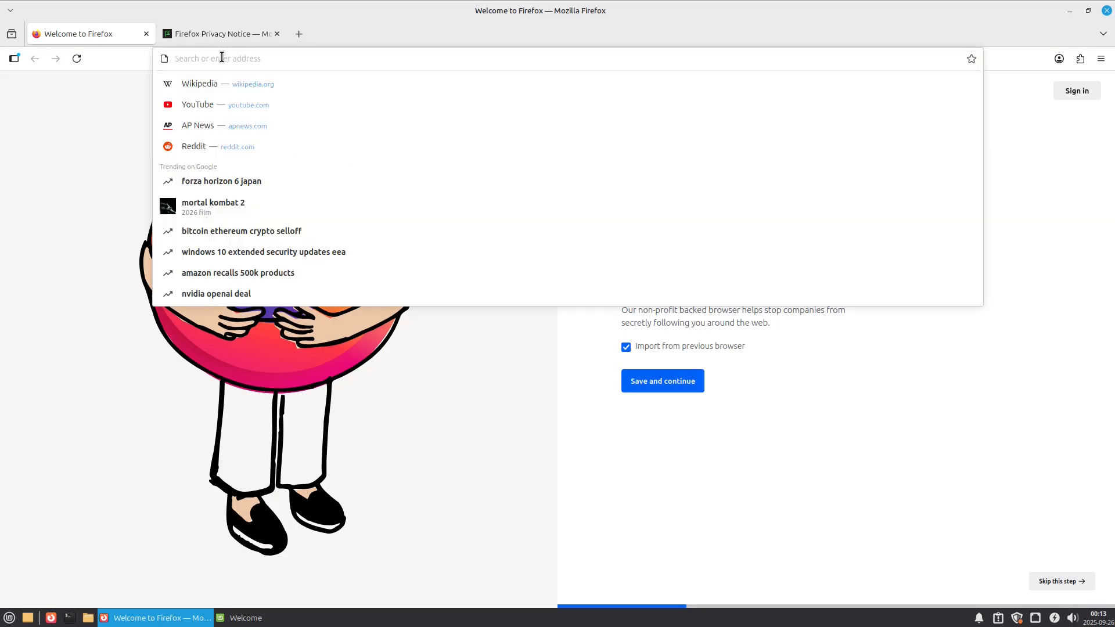
type("linuxmint")
key("Return")
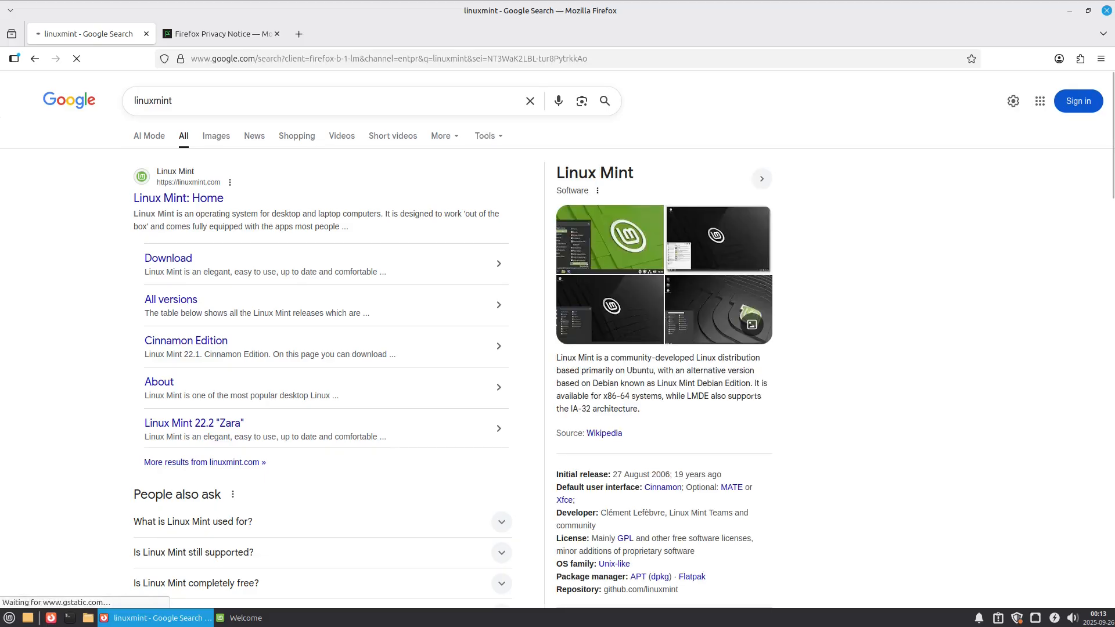
left_click(165, 198)
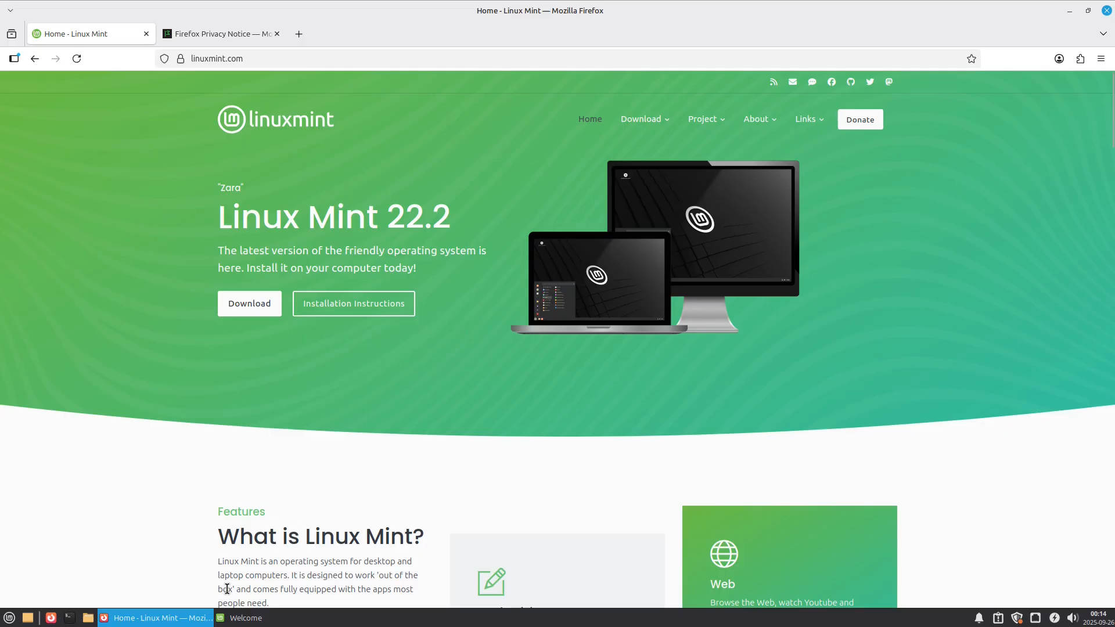
Close Firefox from its taskbar button, returning to the Welcome screen.
right_click(176, 620)
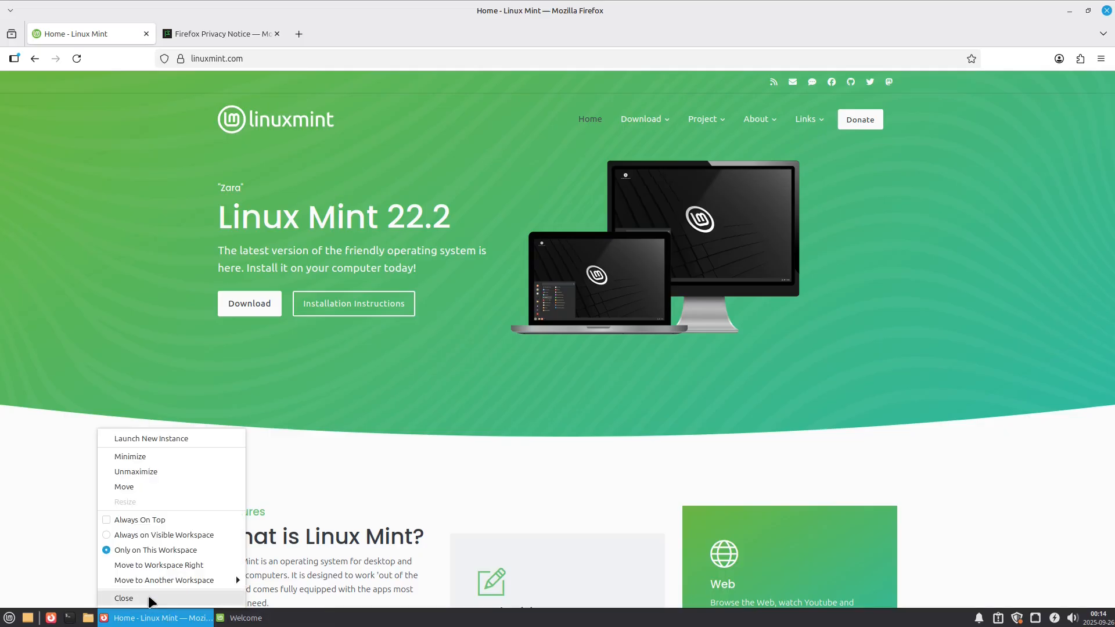
left_click(149, 601)
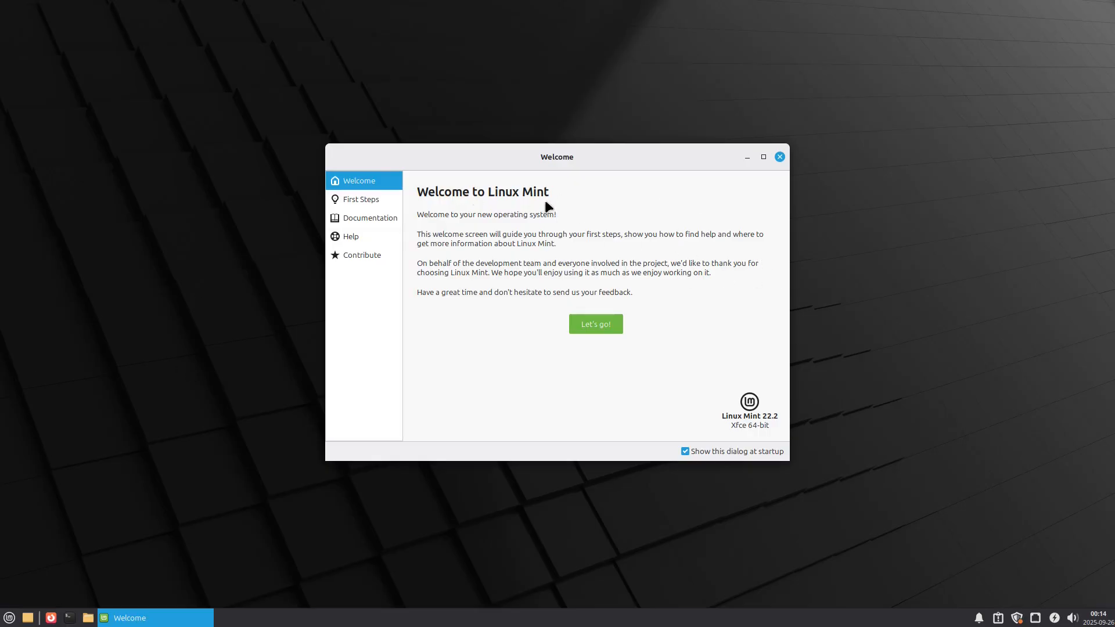
Browse First Steps, Documentation, Help and Contribute pages, then close the Welcome screen.
left_click(356, 200)
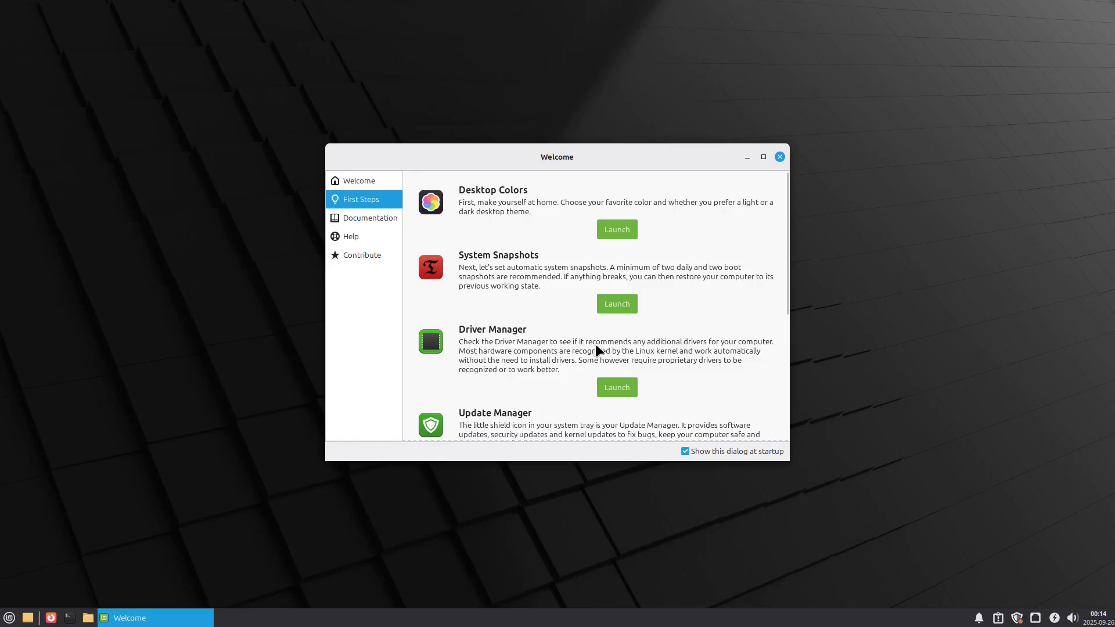
scroll(584, 355, "down", 1)
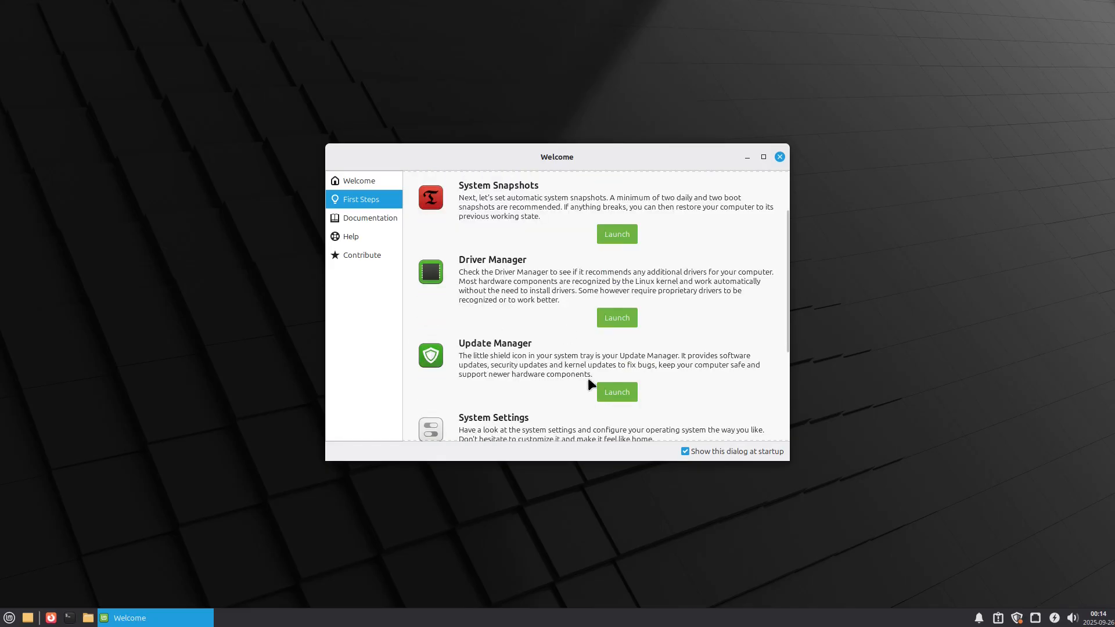
scroll(476, 421, "down", 1)
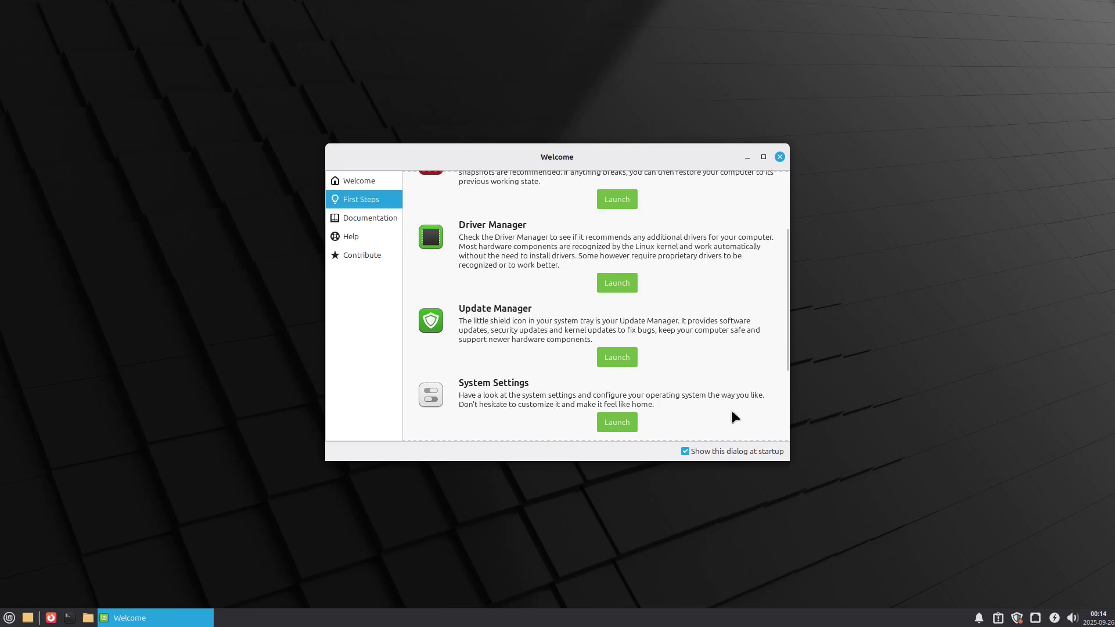
left_click(368, 218)
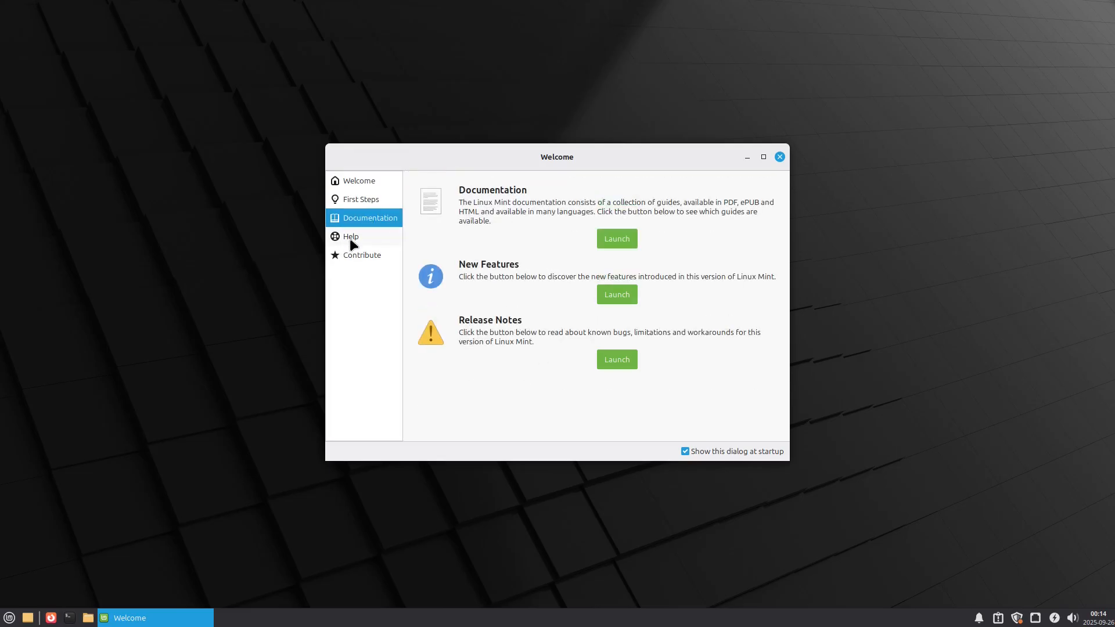
left_click(346, 237)
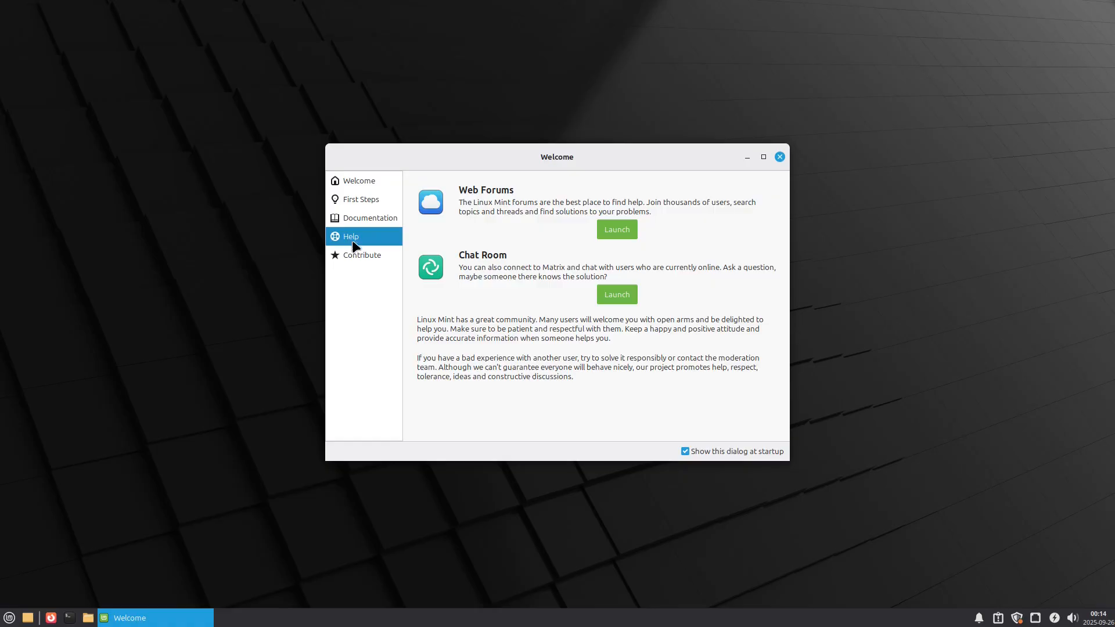
left_click(356, 256)
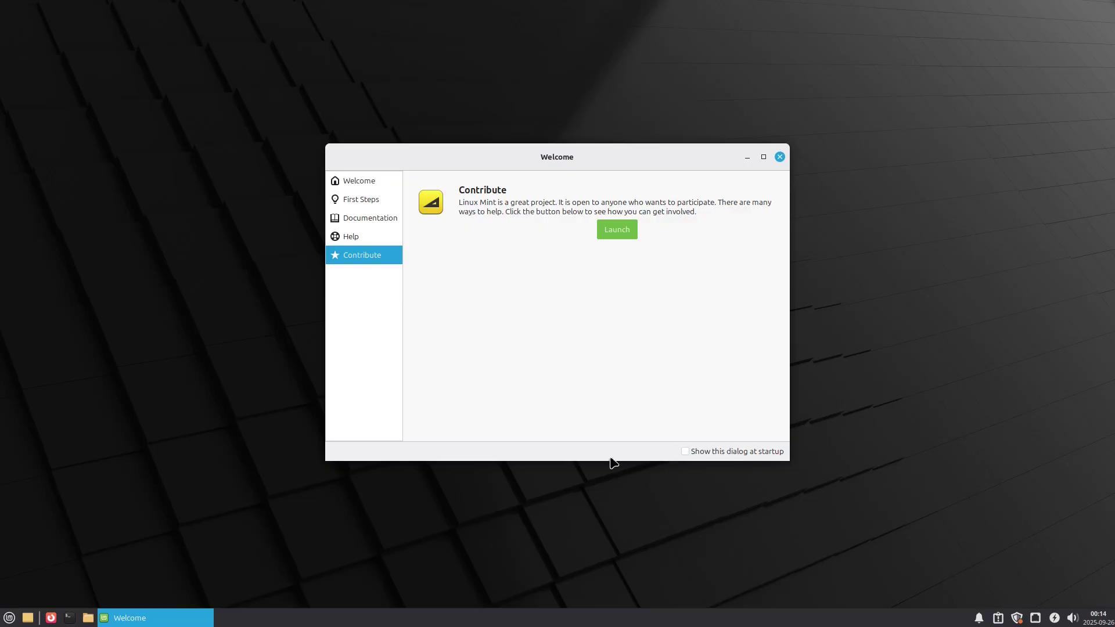
left_click(779, 157)
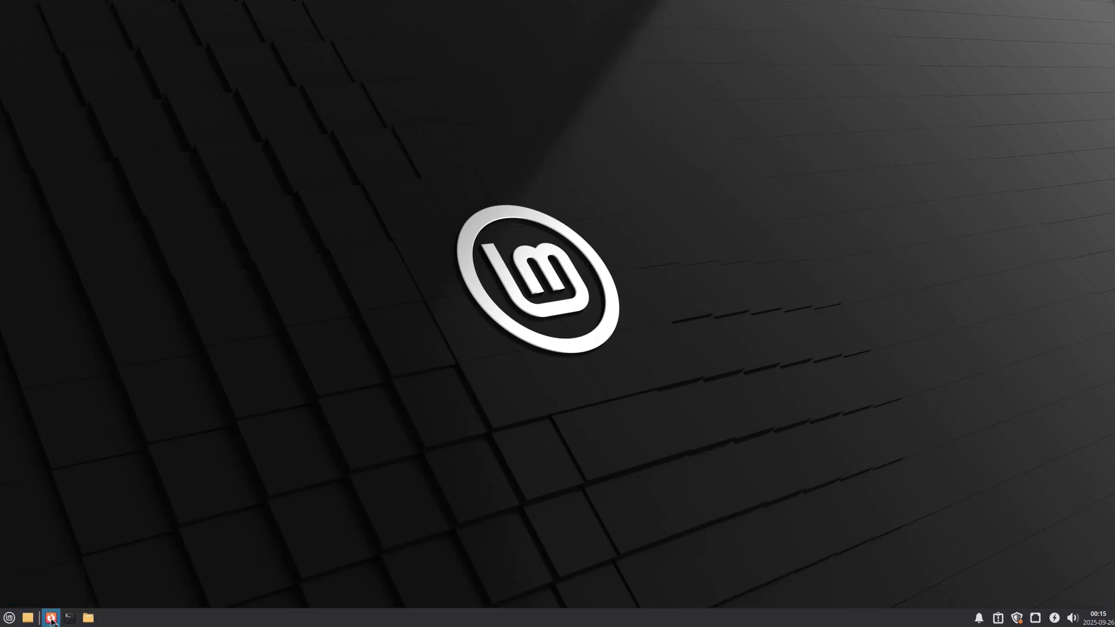
left_click(51, 617)
left_click(68, 618)
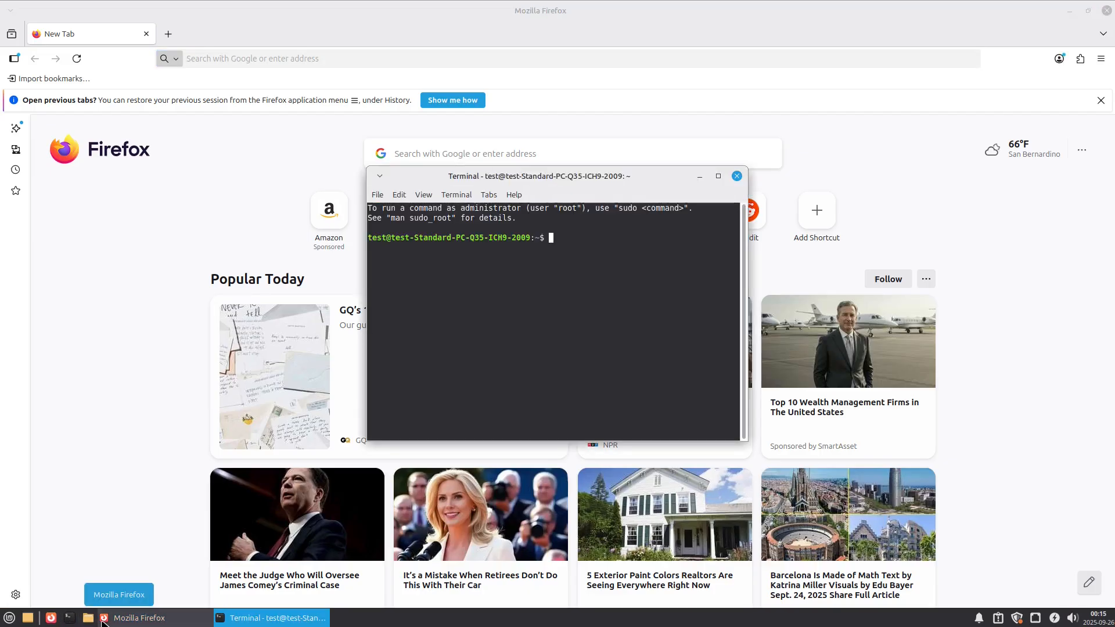
left_click(88, 617)
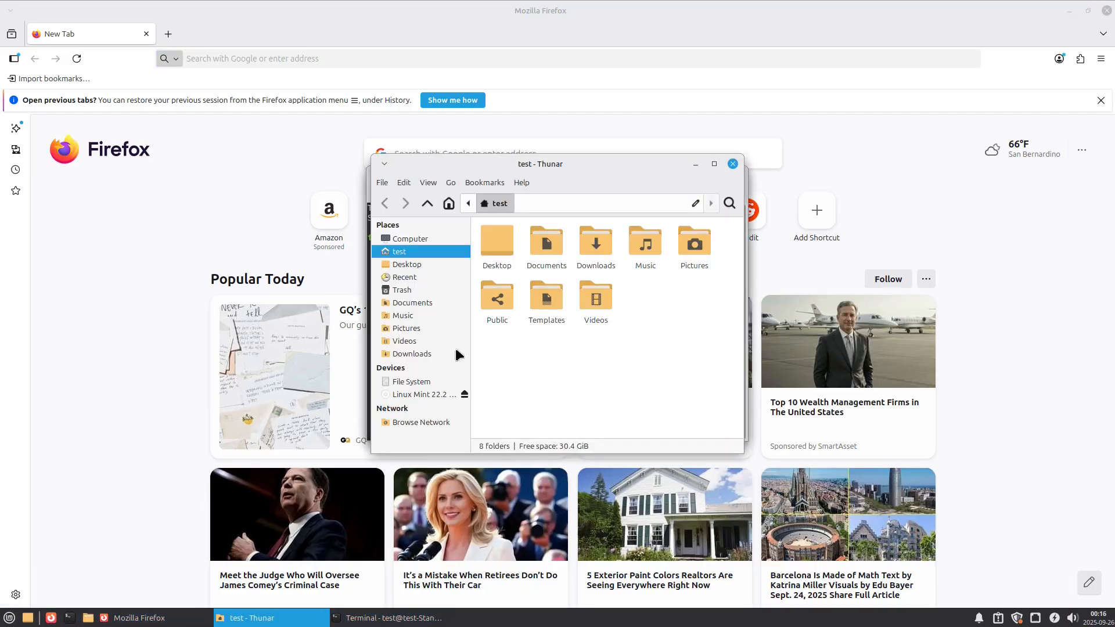
mouse_move(621, 175)
left_mouse_down()
mouse_move(829, 145)
mouse_move(936, 148)
left_mouse_up()
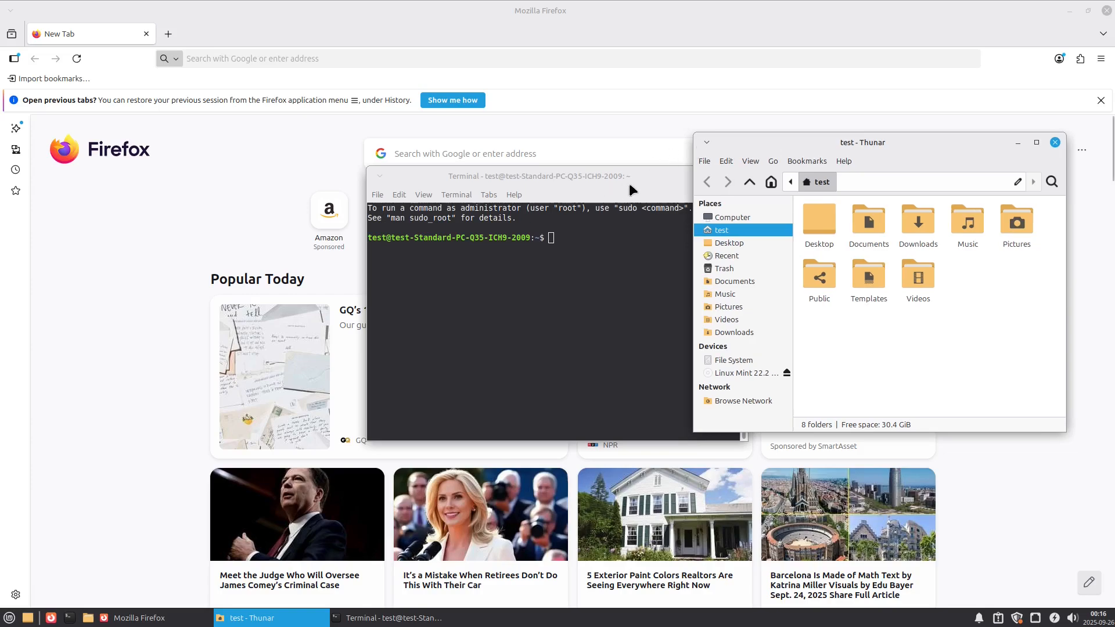
mouse_move(636, 186)
left_mouse_down()
mouse_move(289, 183)
mouse_move(316, 190)
left_mouse_up()
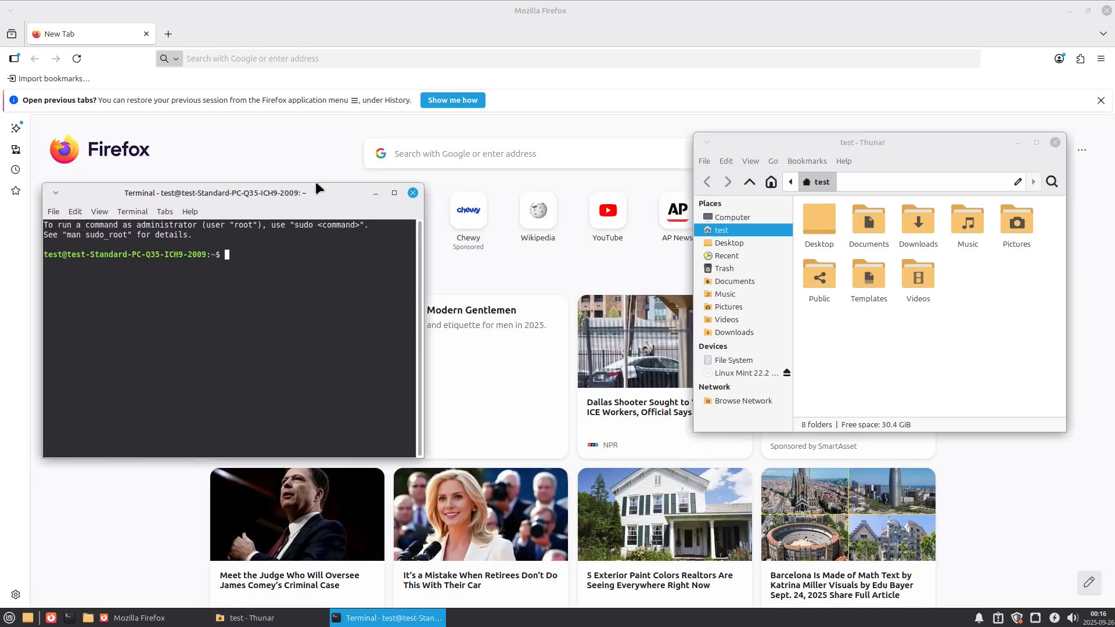
left_click(639, 10)
double_click(639, 10)
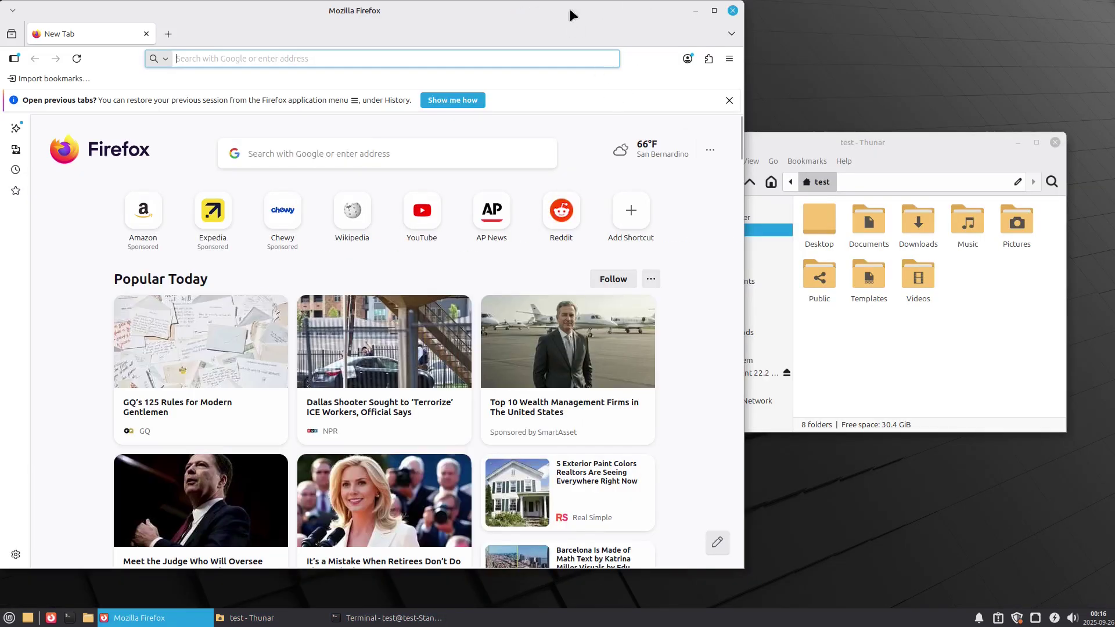
left_click_drag(571, 13, 728, 61)
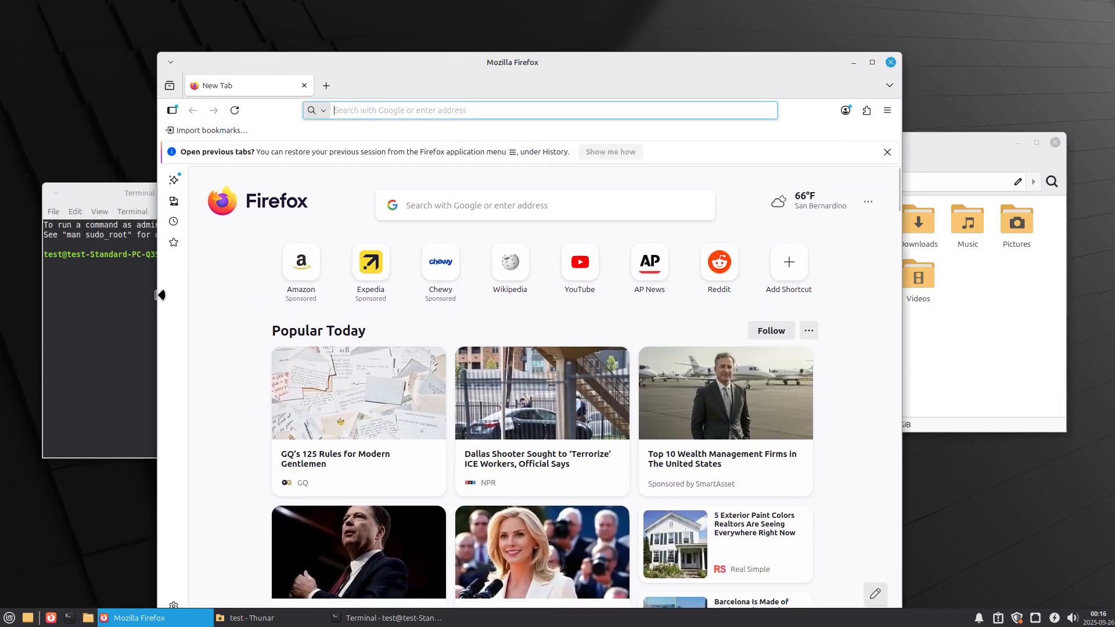
left_click(139, 304)
left_click(929, 339)
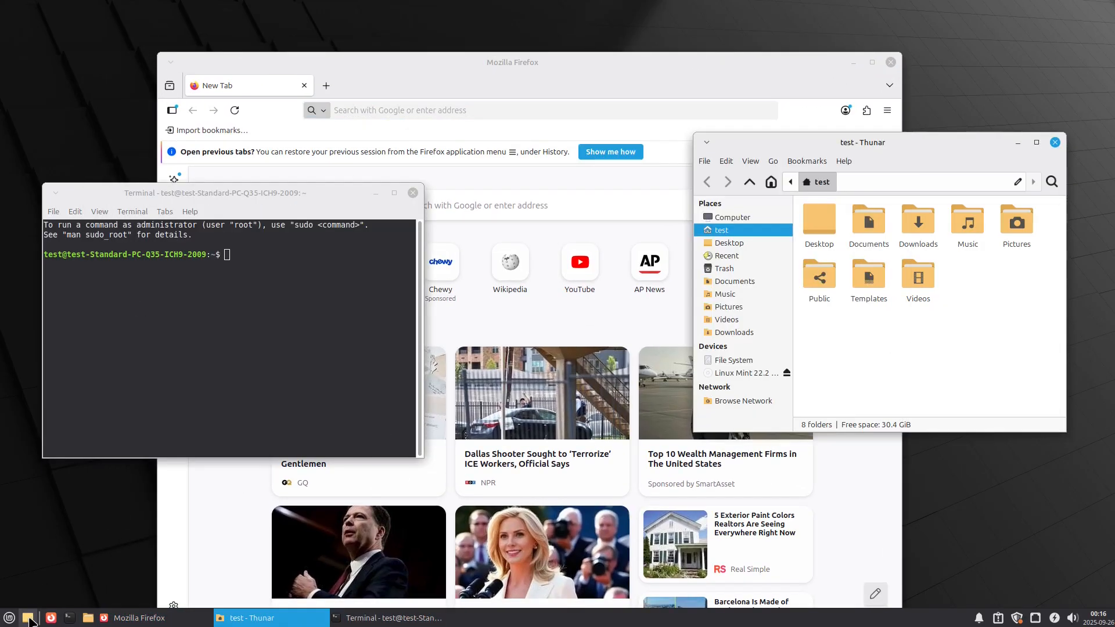
left_click(29, 618)
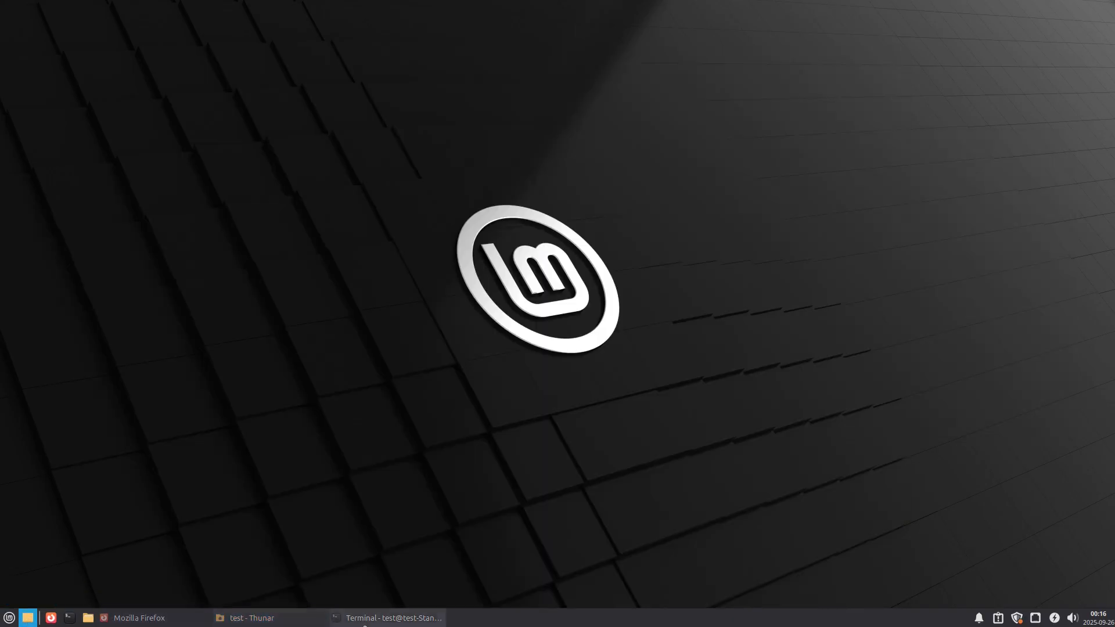
left_click(27, 619)
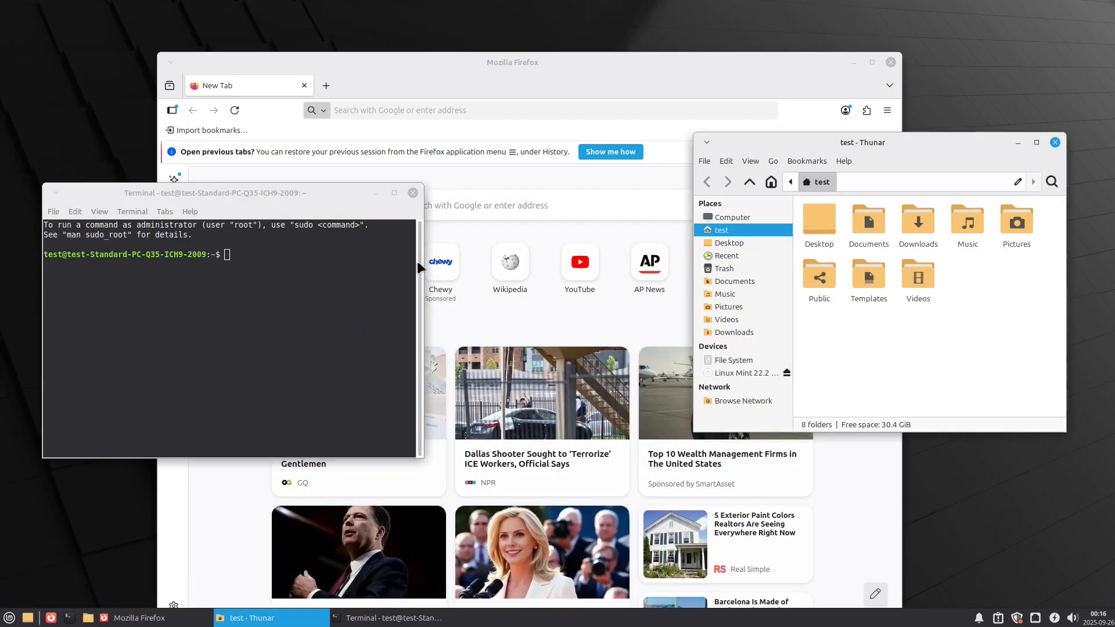
left_click(412, 192)
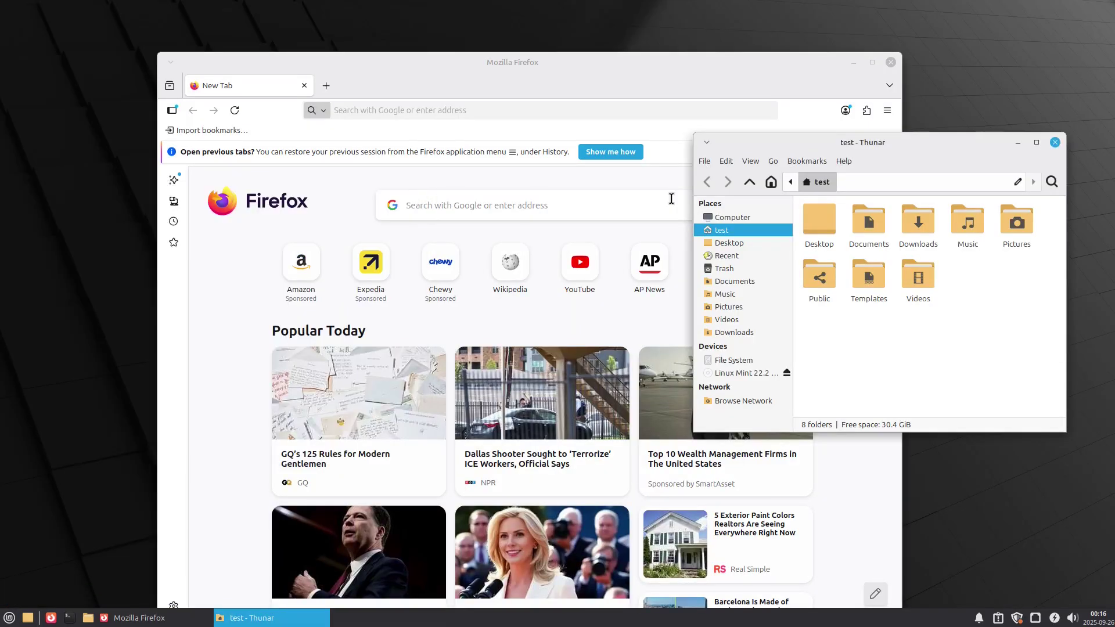
left_click(1054, 142)
left_click(892, 64)
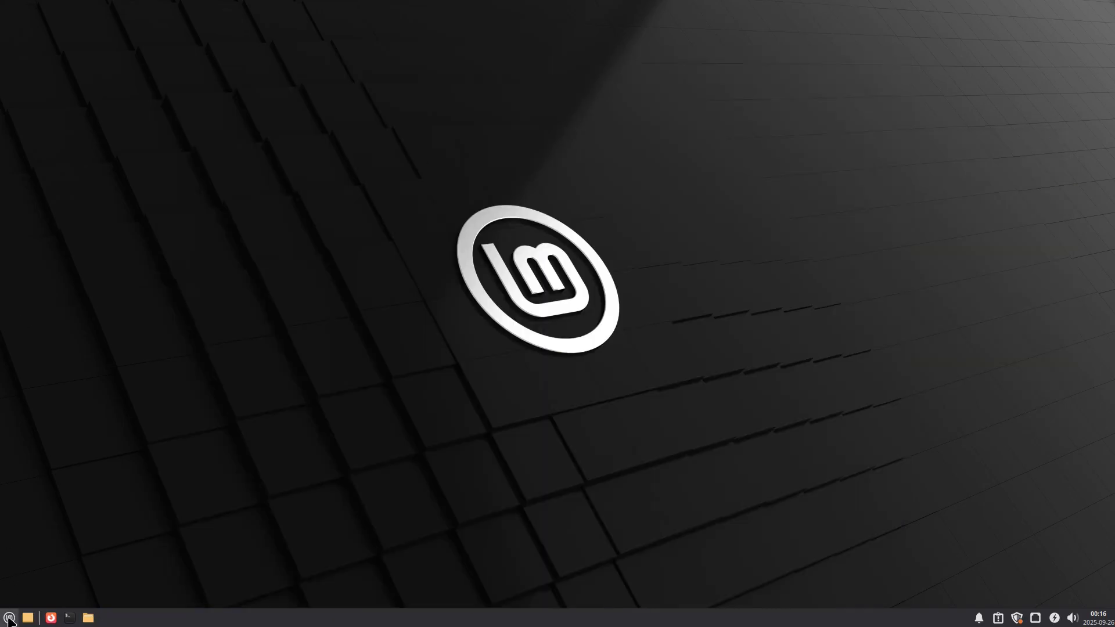
left_click(9, 618)
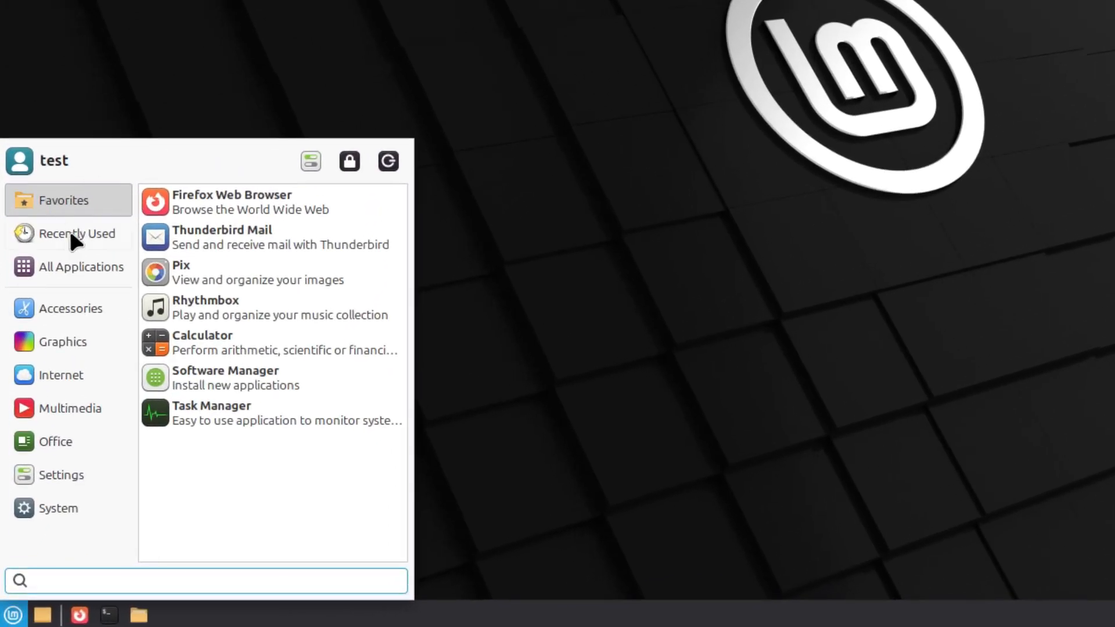
mouse_move(45, 399)
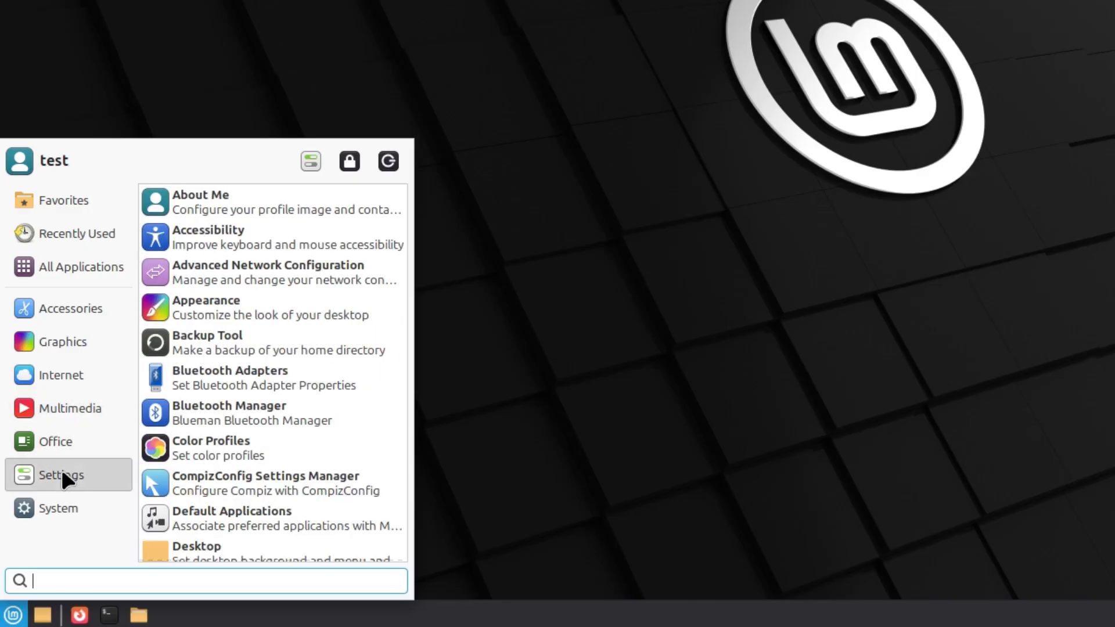
mouse_move(37, 550)
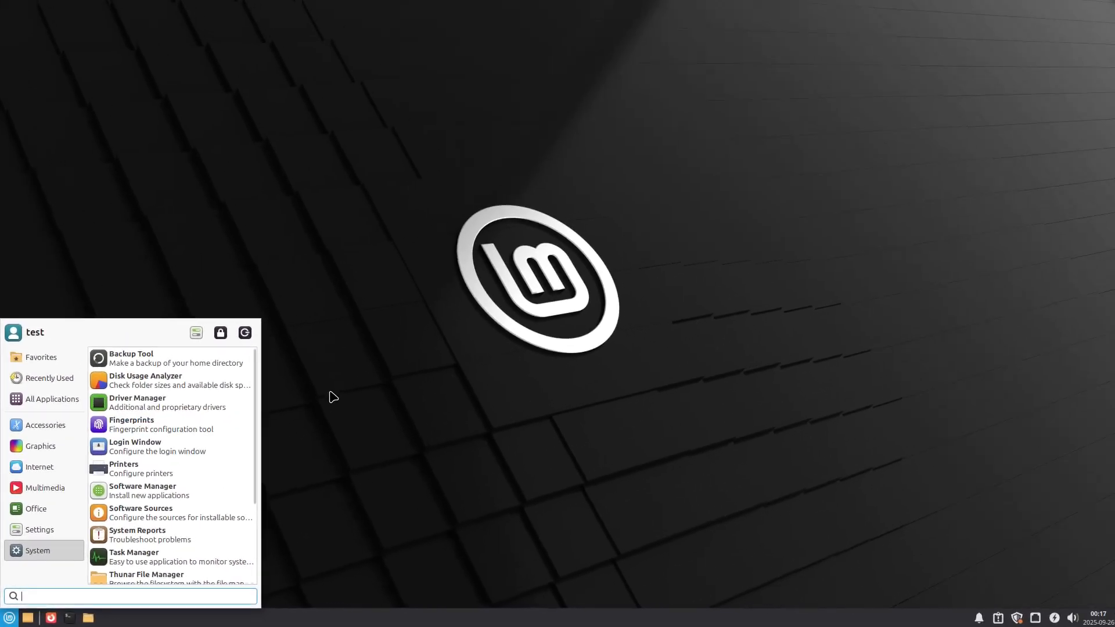
left_click(338, 393)
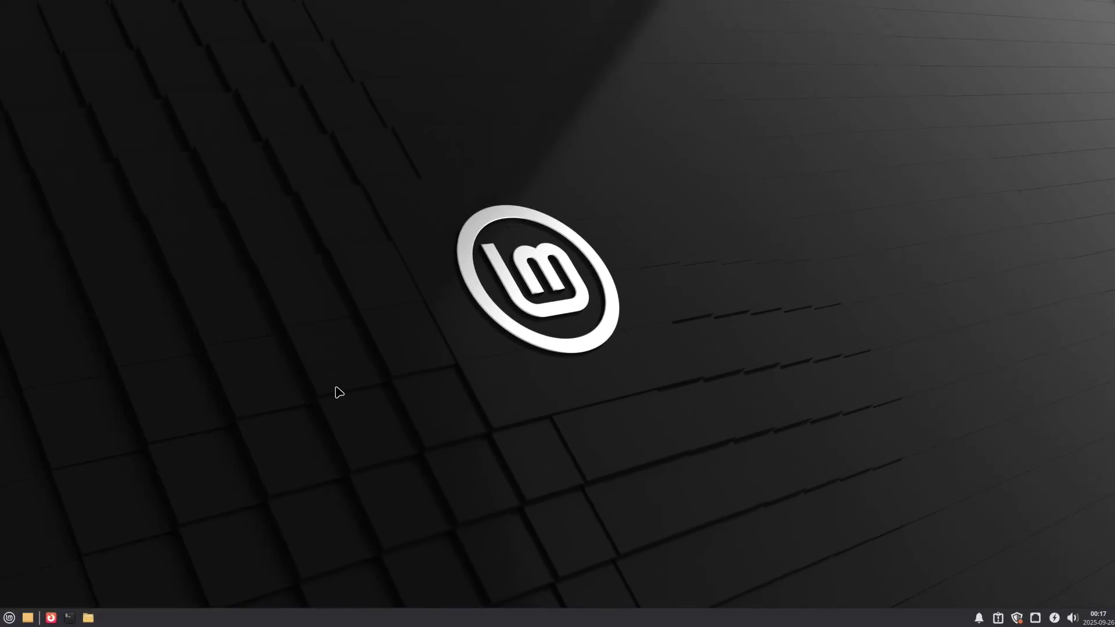
right_click(384, 303)
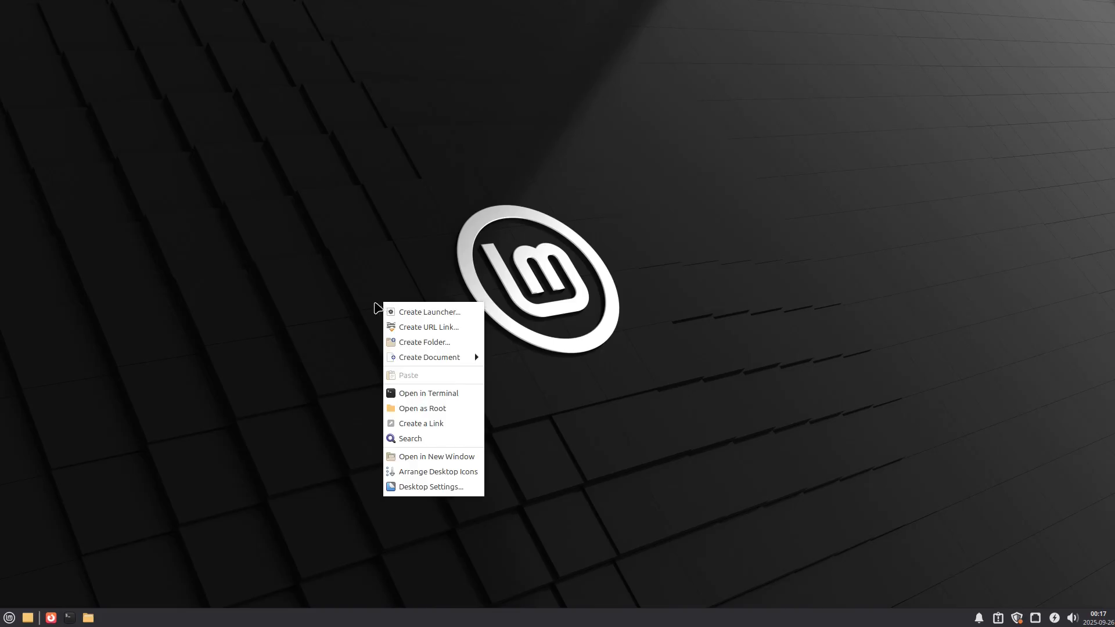
left_click(430, 486)
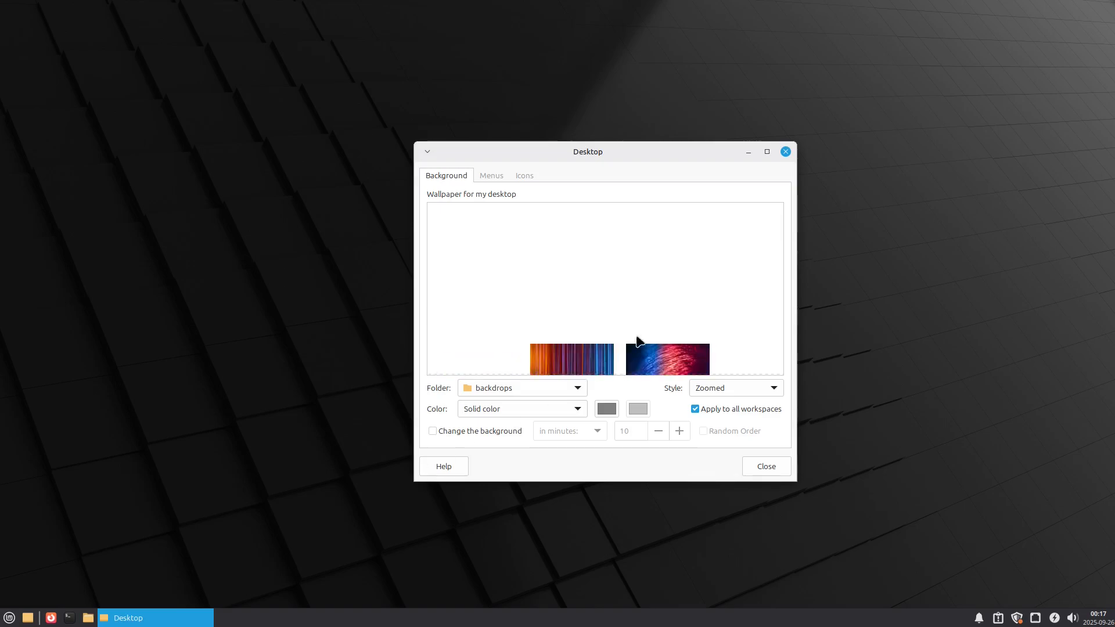
left_click(488, 173)
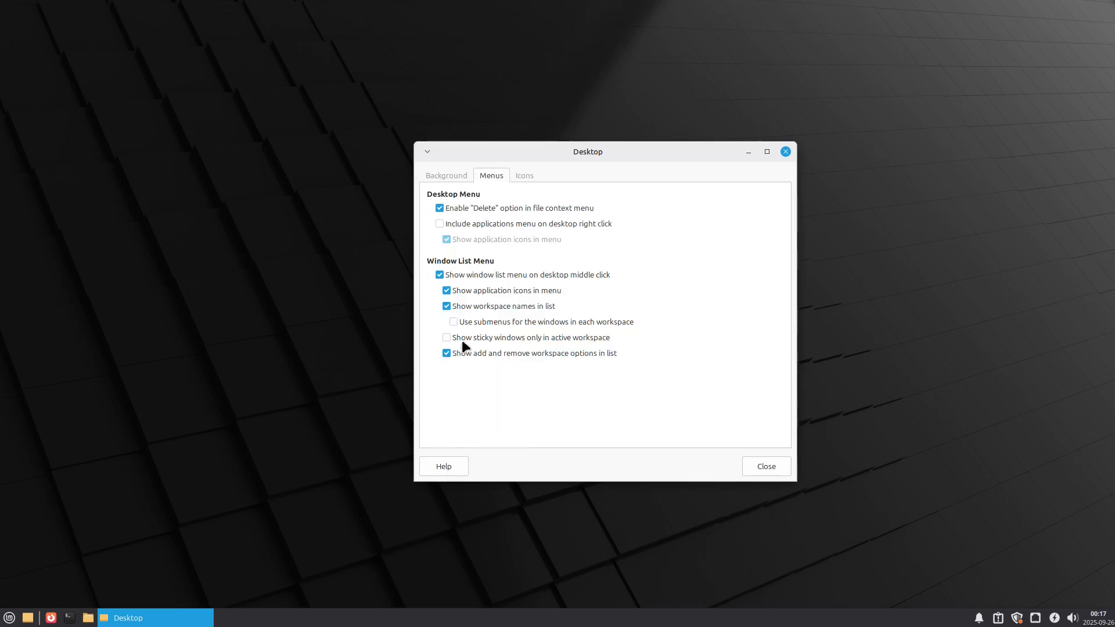
left_click(527, 174)
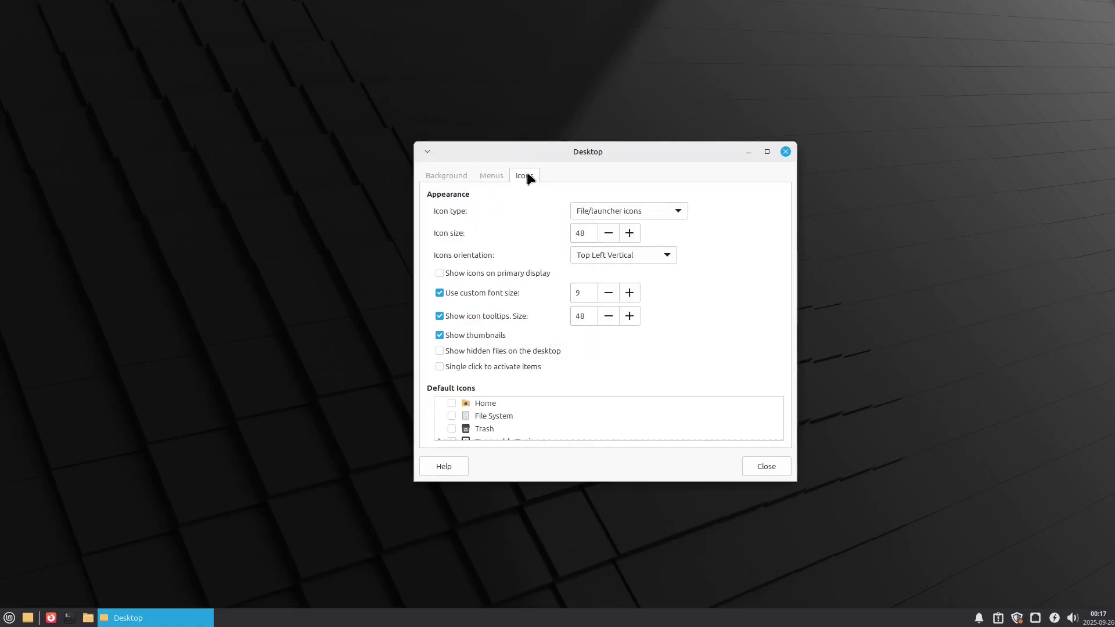
left_click(451, 402)
left_click(452, 415)
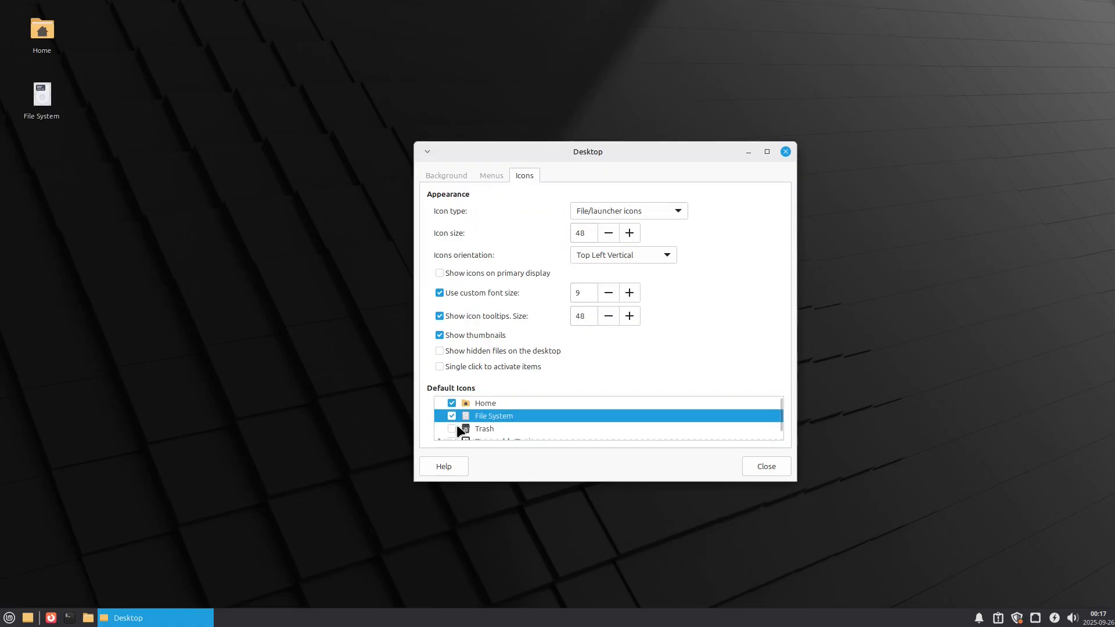
left_click(453, 427)
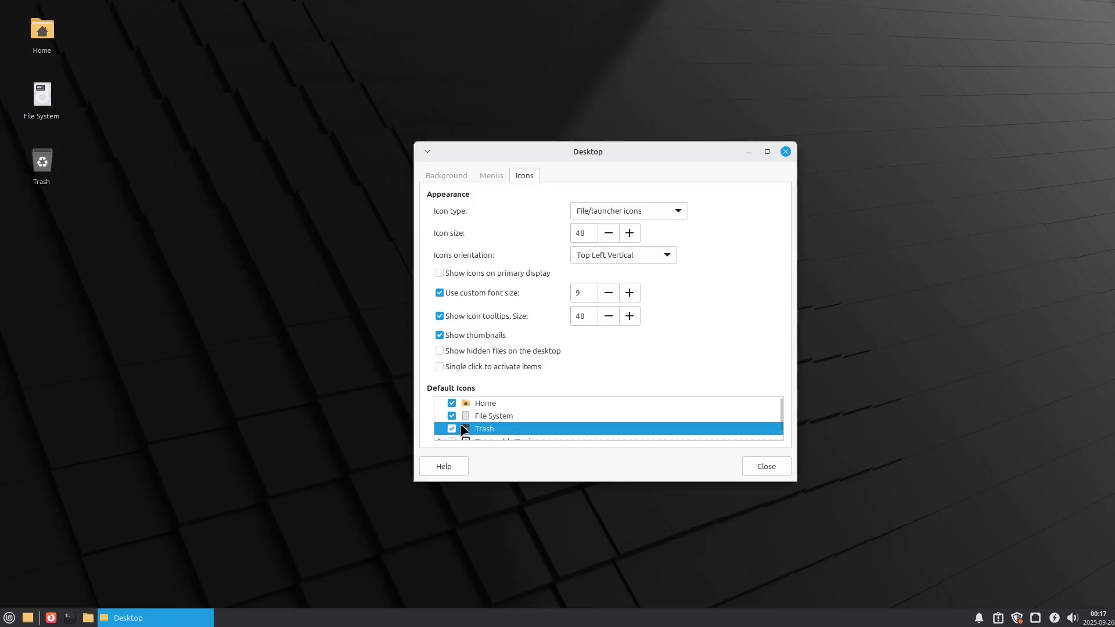
left_click(451, 428)
left_click(451, 402)
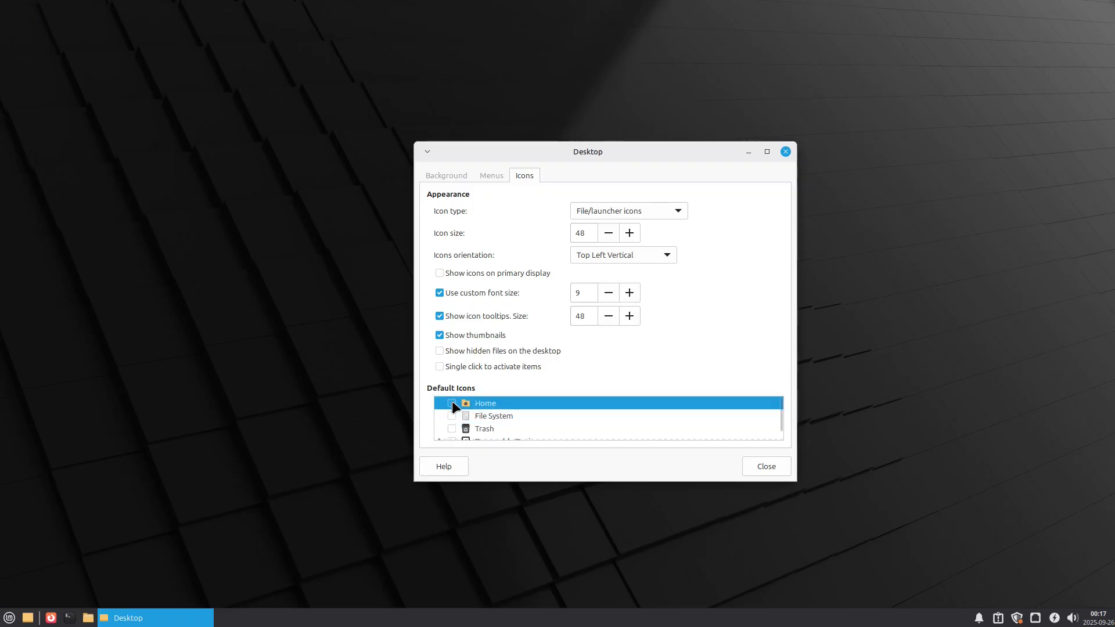
left_click(763, 466)
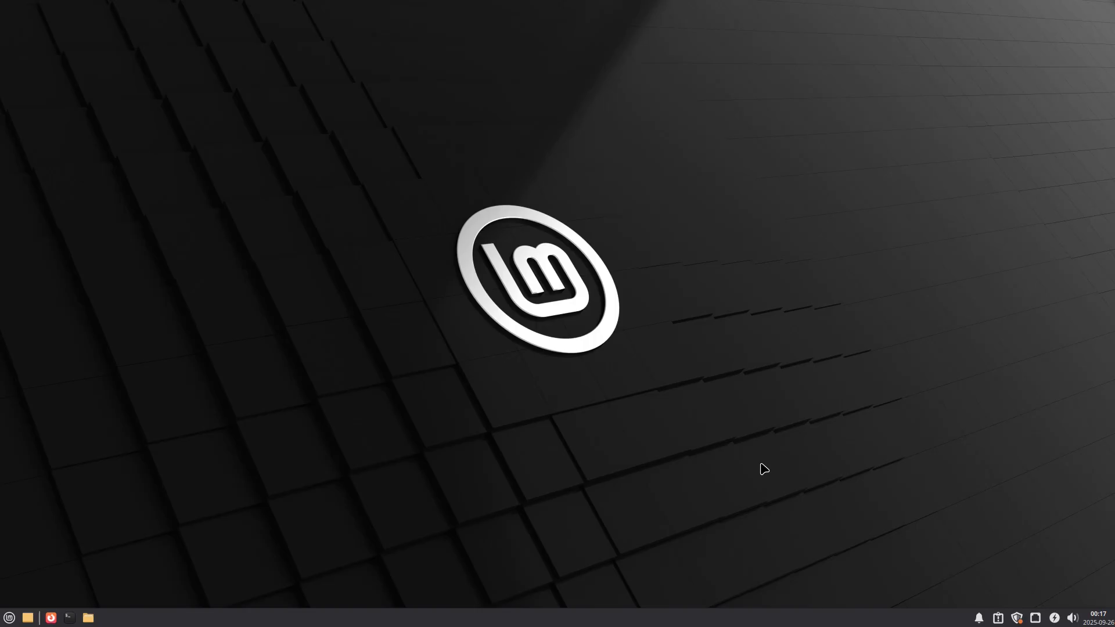
right_click(415, 304)
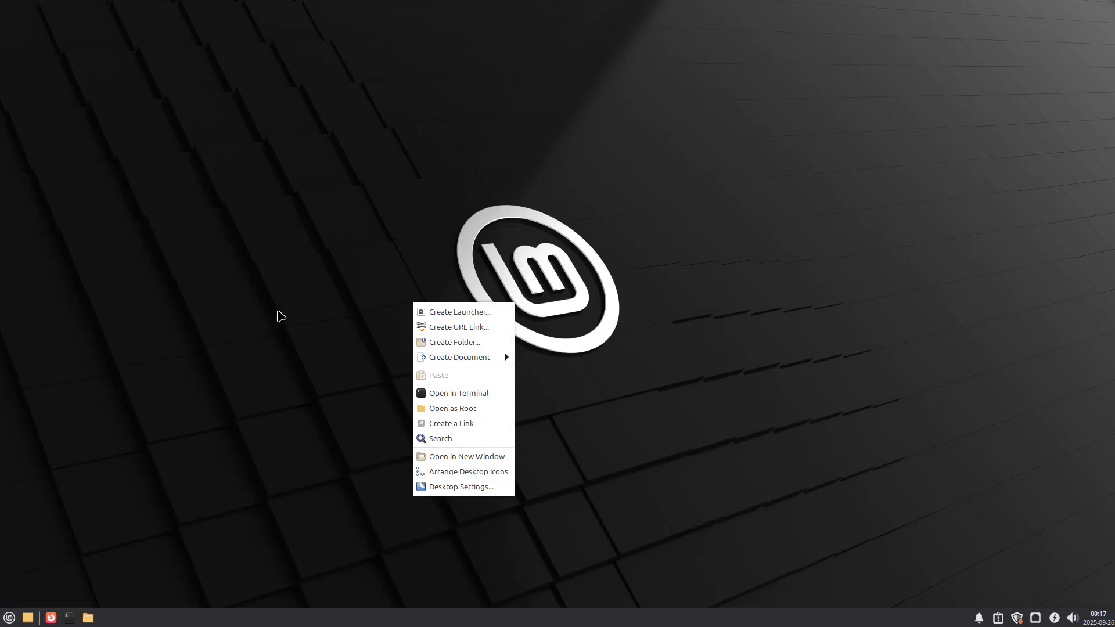
left_click(277, 308)
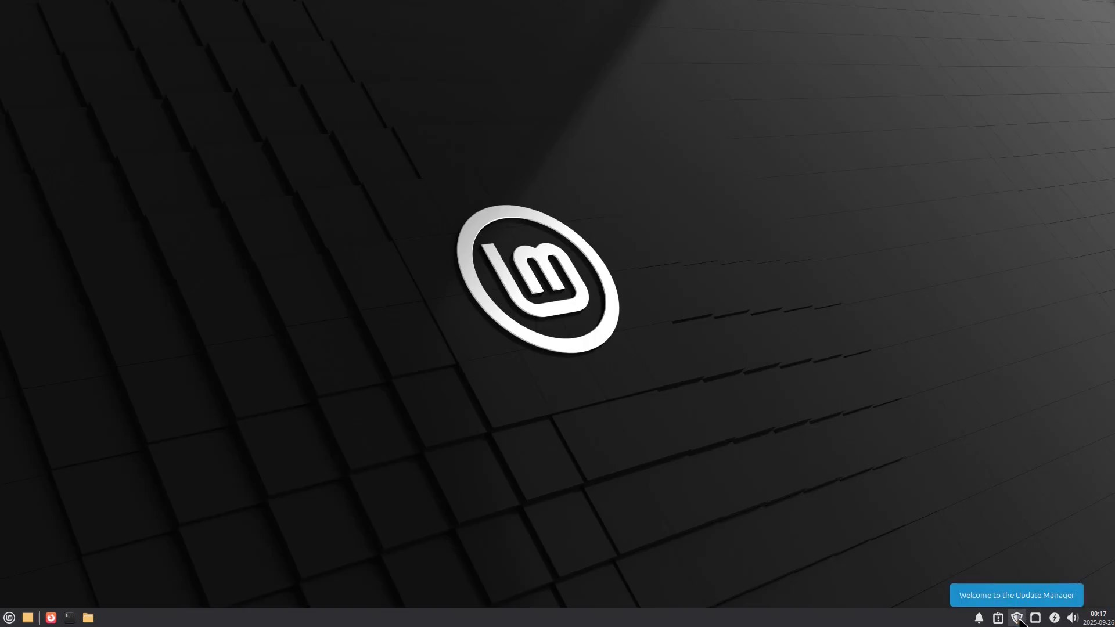
left_click(1018, 619)
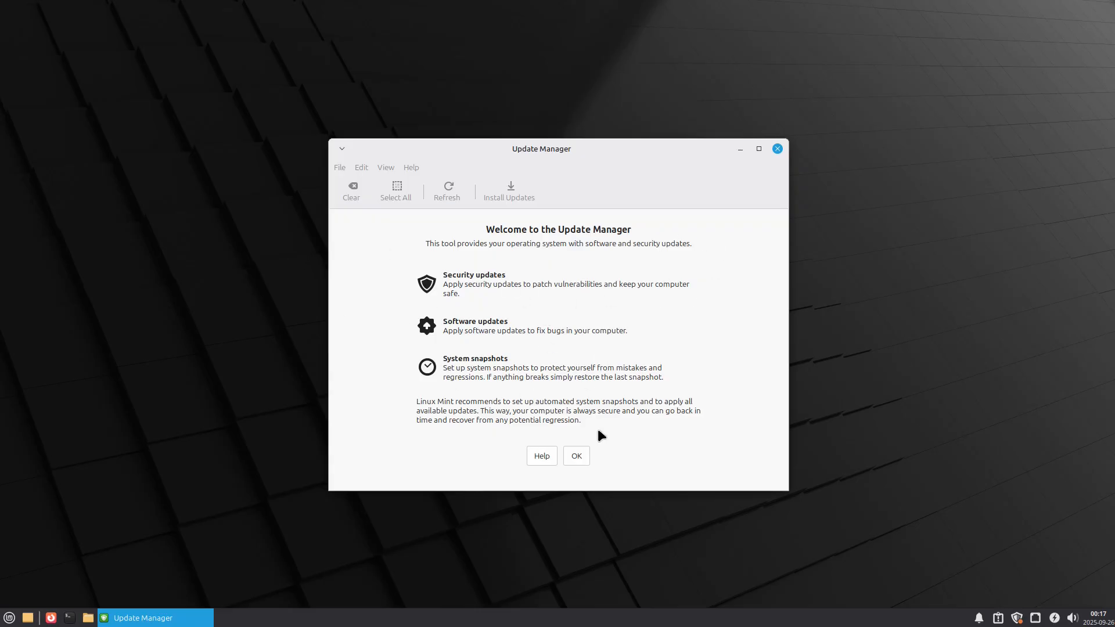
left_click(580, 452)
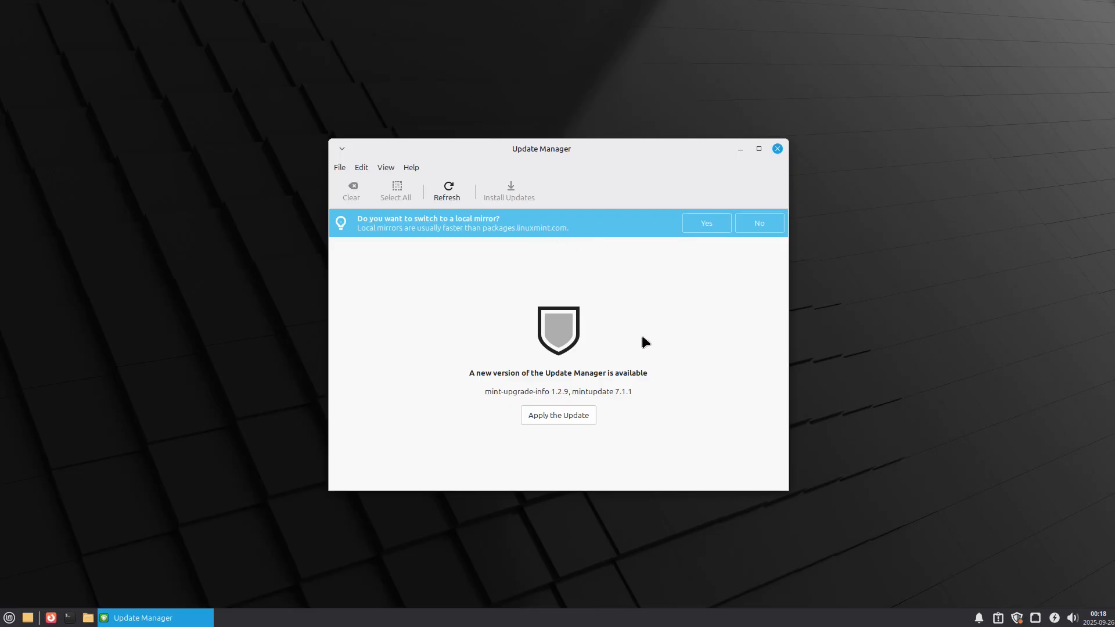
left_click(778, 151)
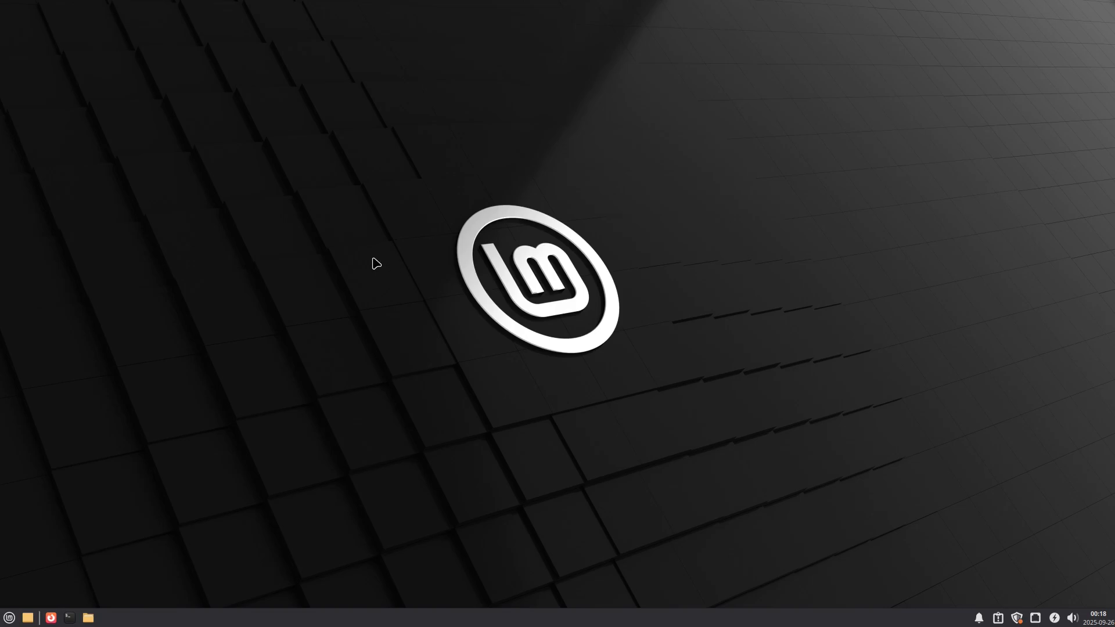
Bring up the Xfce applications menu from the panel.
left_click(8, 618)
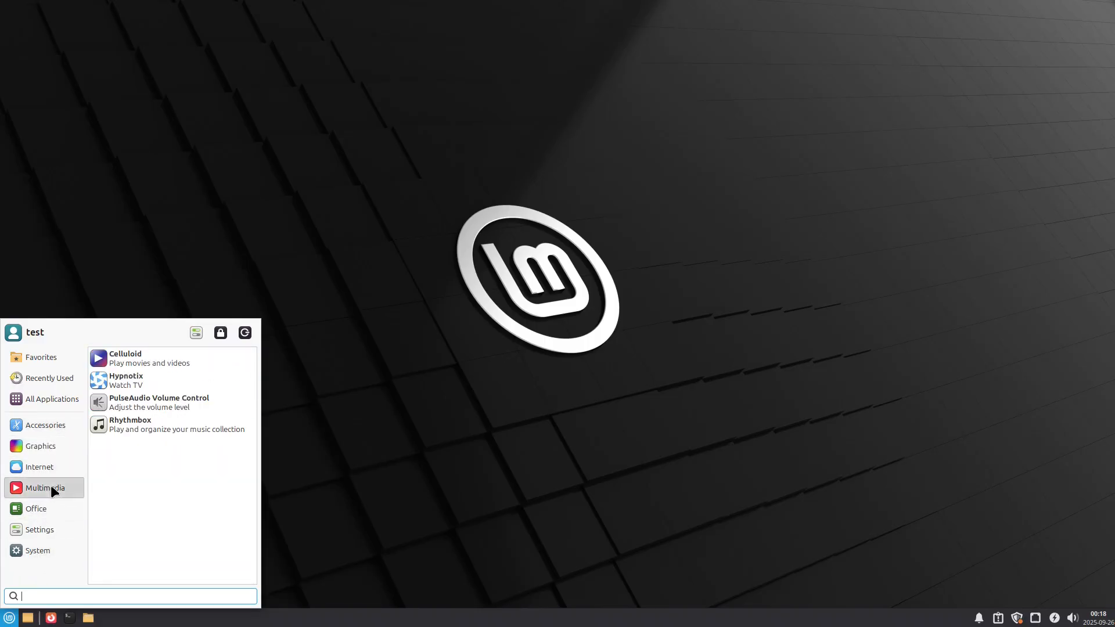
Launch the Settings Manager maximized, review its categories, then close it from the taskbar.
mouse_move(43, 488)
left_click(196, 333)
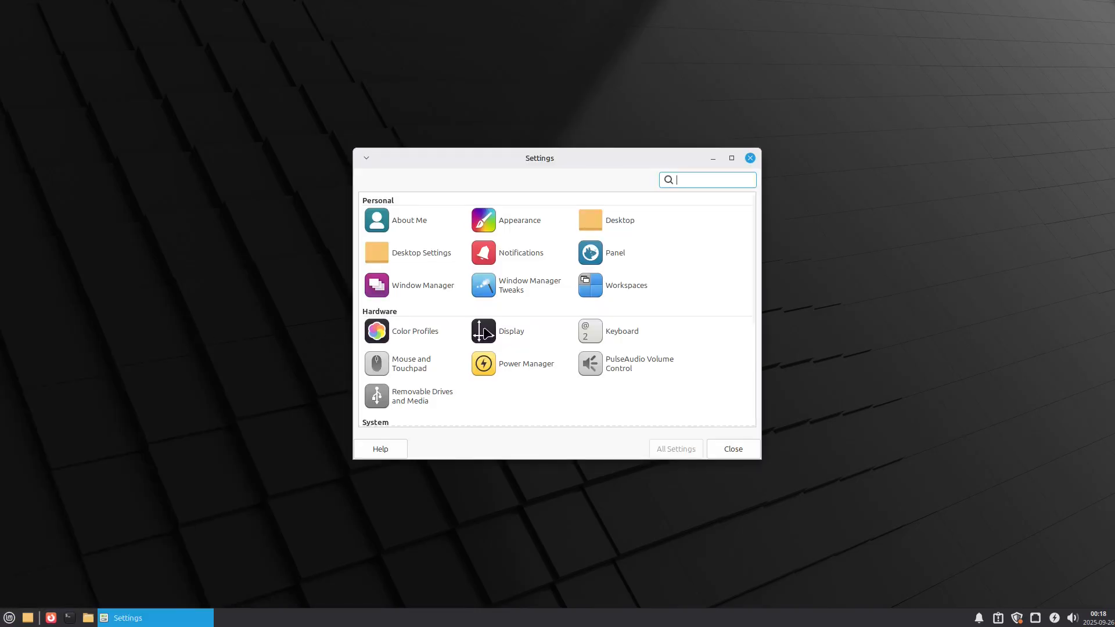
left_click(733, 160)
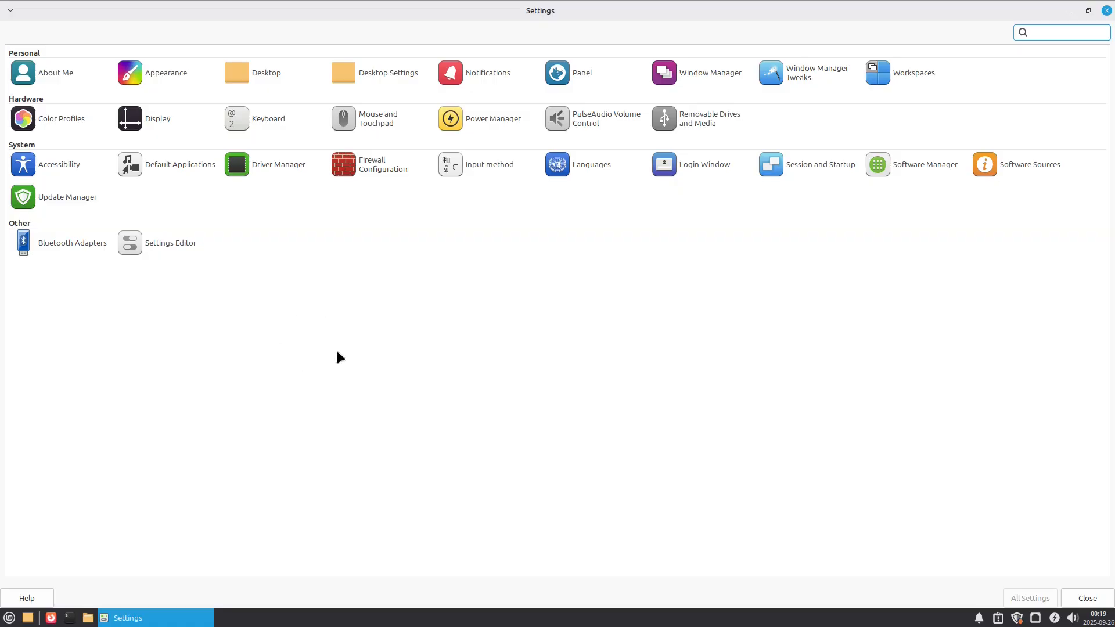
right_click(183, 618)
left_click(165, 600)
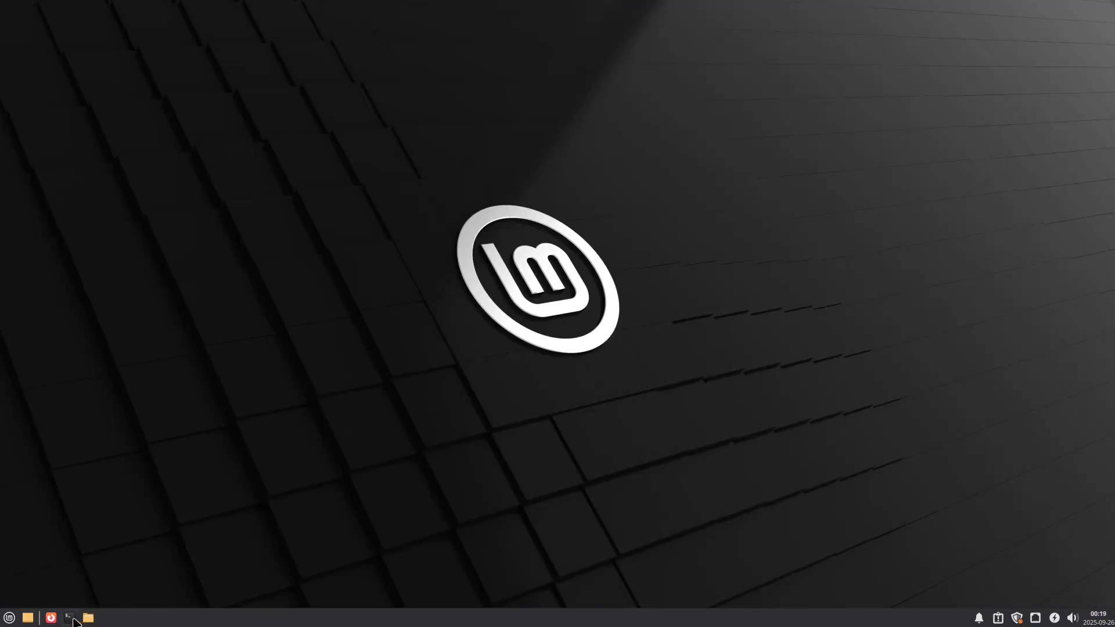
Browse the home folder in maximized Thunar, showing and re-hiding hidden files with Ctrl+H.
left_click(87, 618)
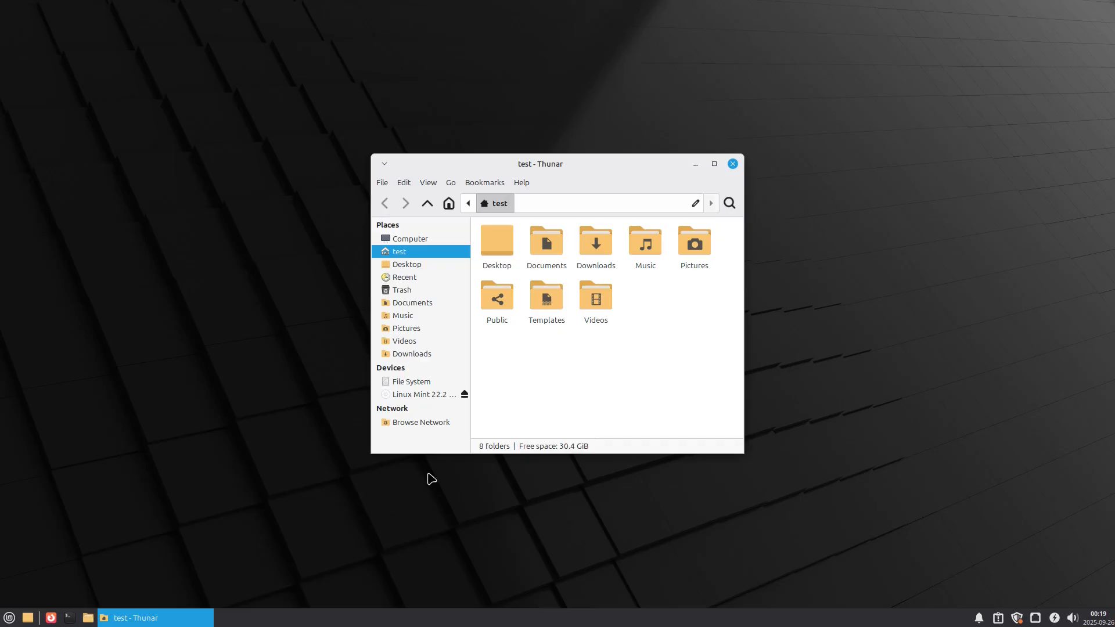
left_click(715, 164)
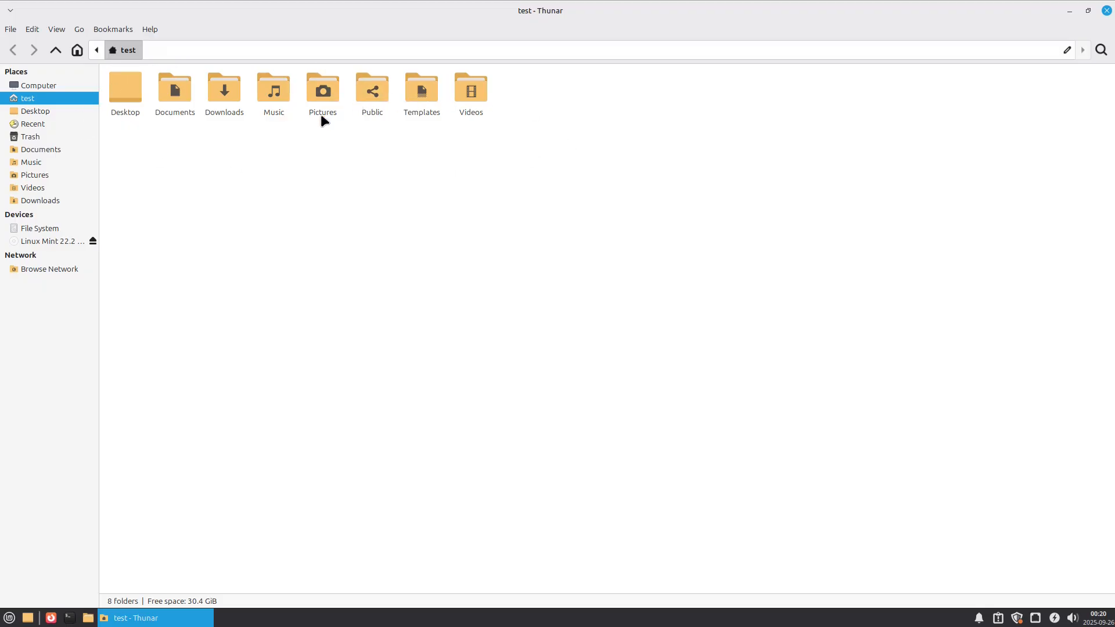
right_click(235, 203)
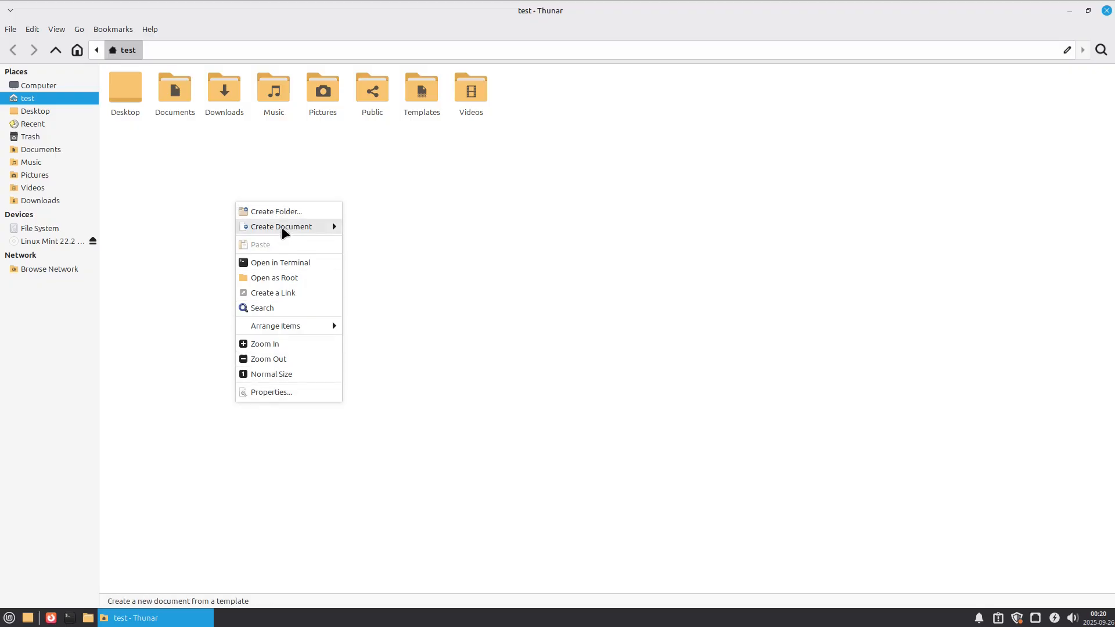
left_click(484, 347)
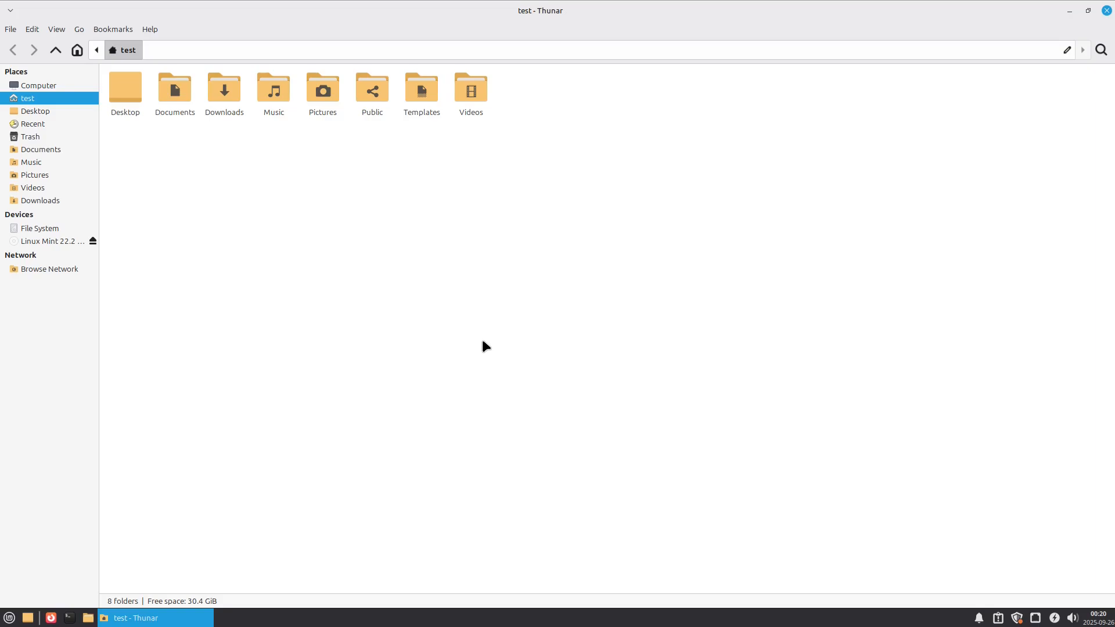
key("ctrl+h")
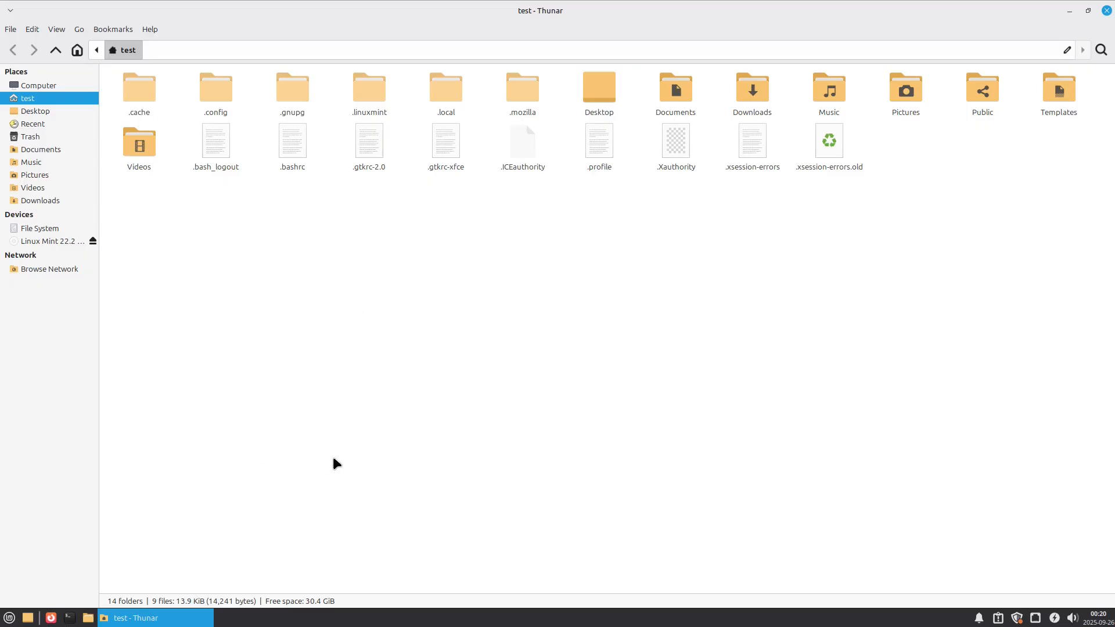
key("ctrl+h")
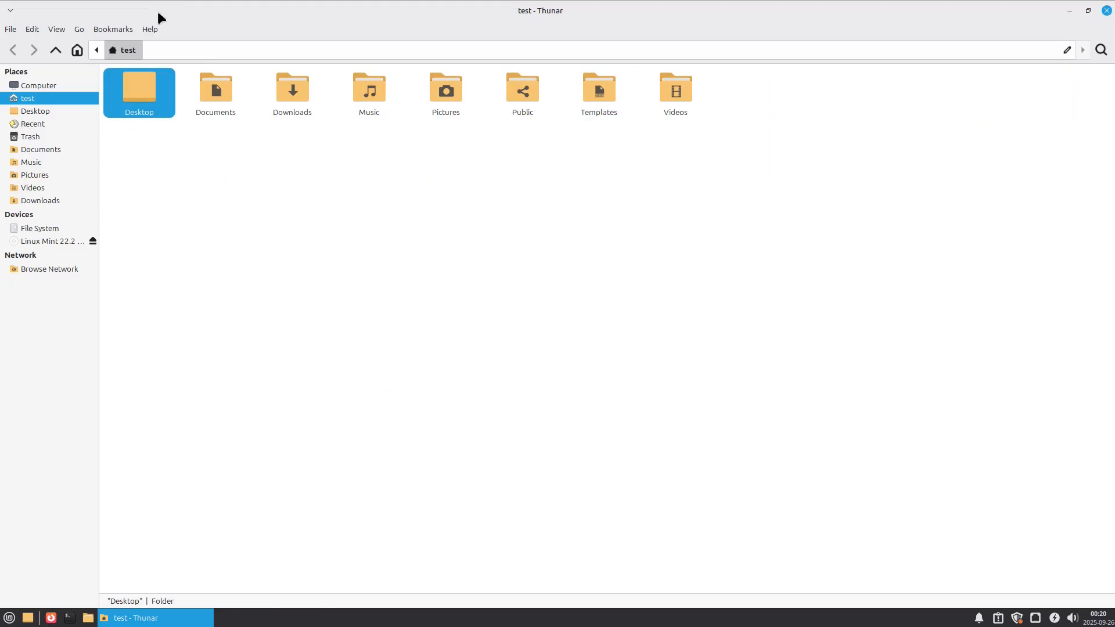
Check Thunar's About dialog showing version 4.18.8 and dismiss it.
left_click(148, 29)
left_click(172, 60)
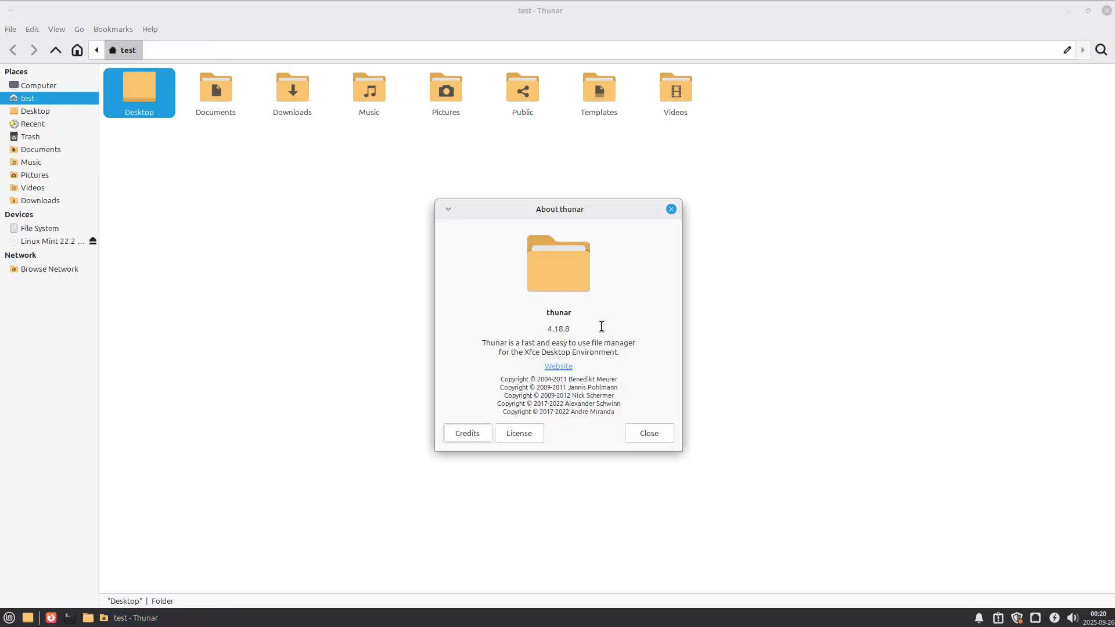
left_click(670, 209)
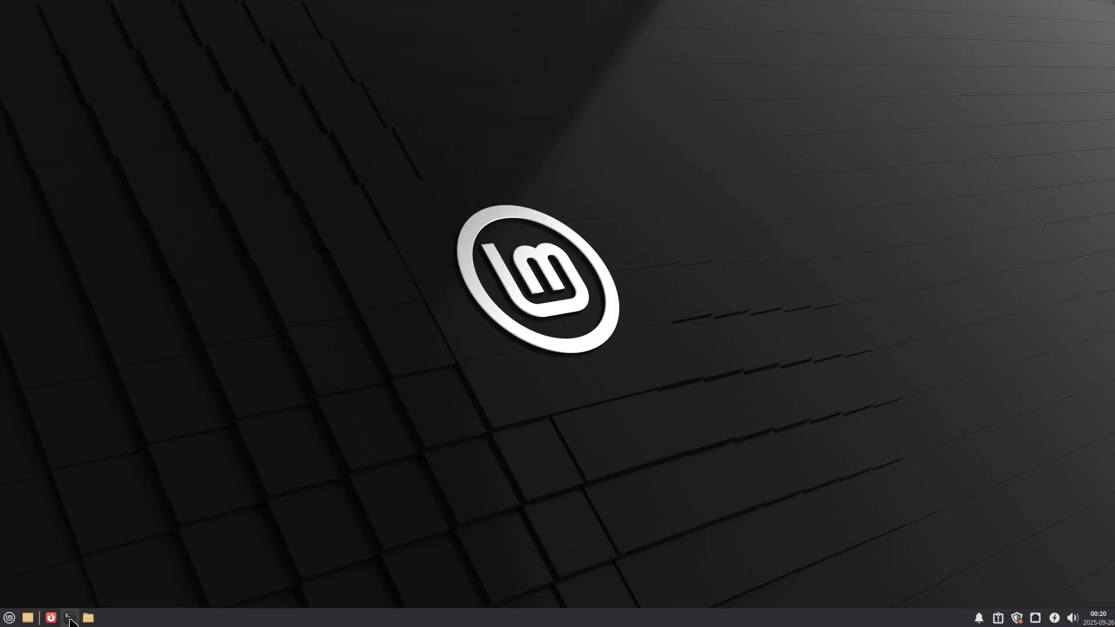
Launch Xfce Terminal maximized and view its About version information.
left_click(69, 618)
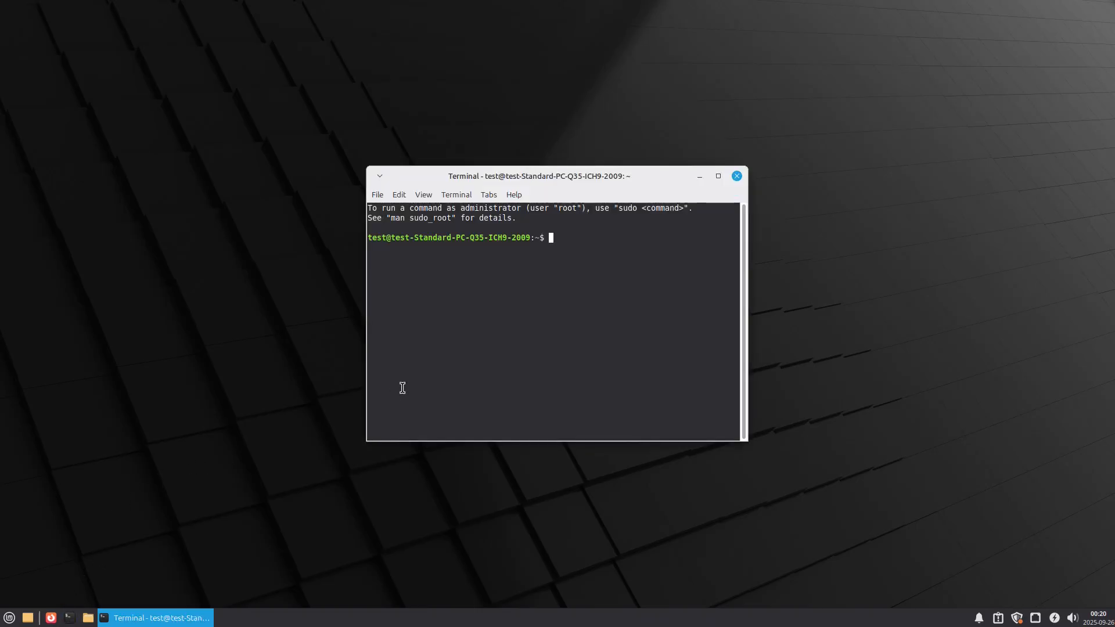
left_click(716, 178)
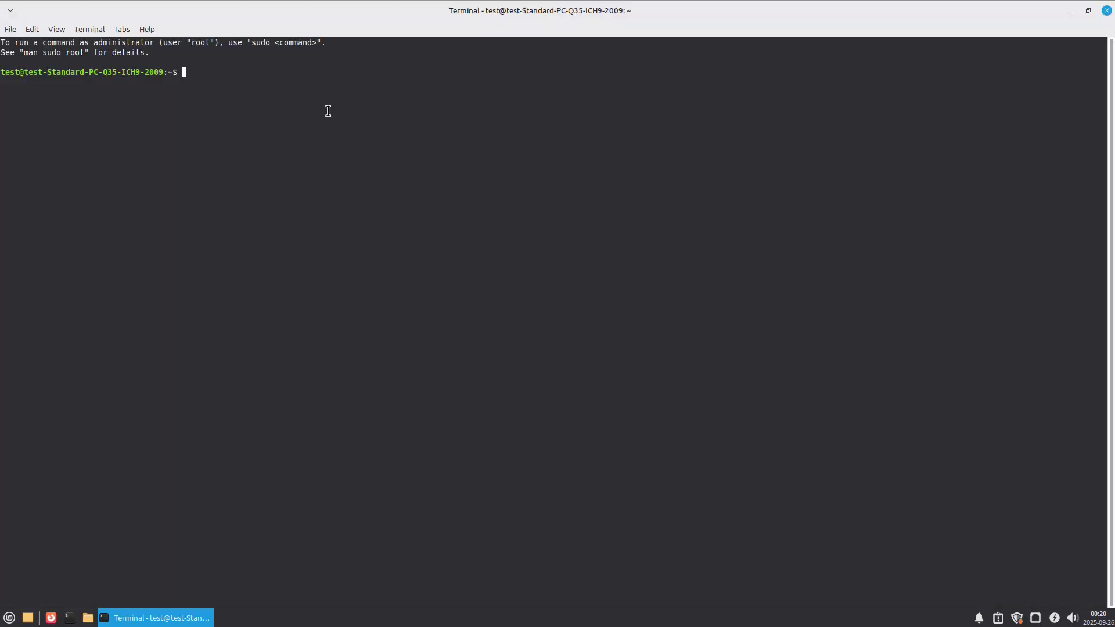
left_click(146, 29)
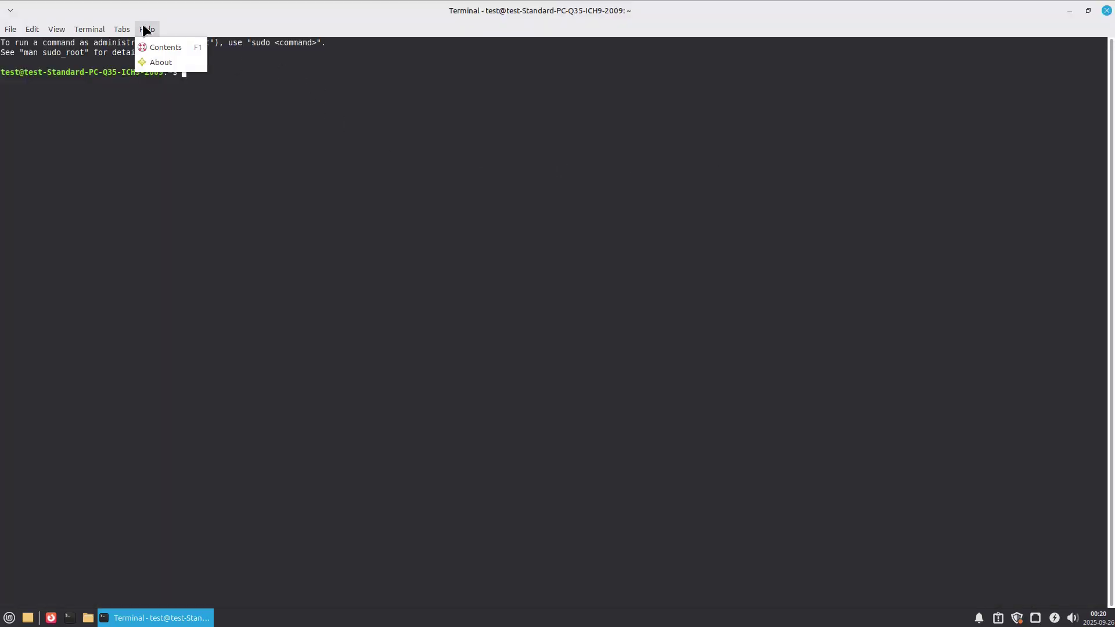
left_click(160, 62)
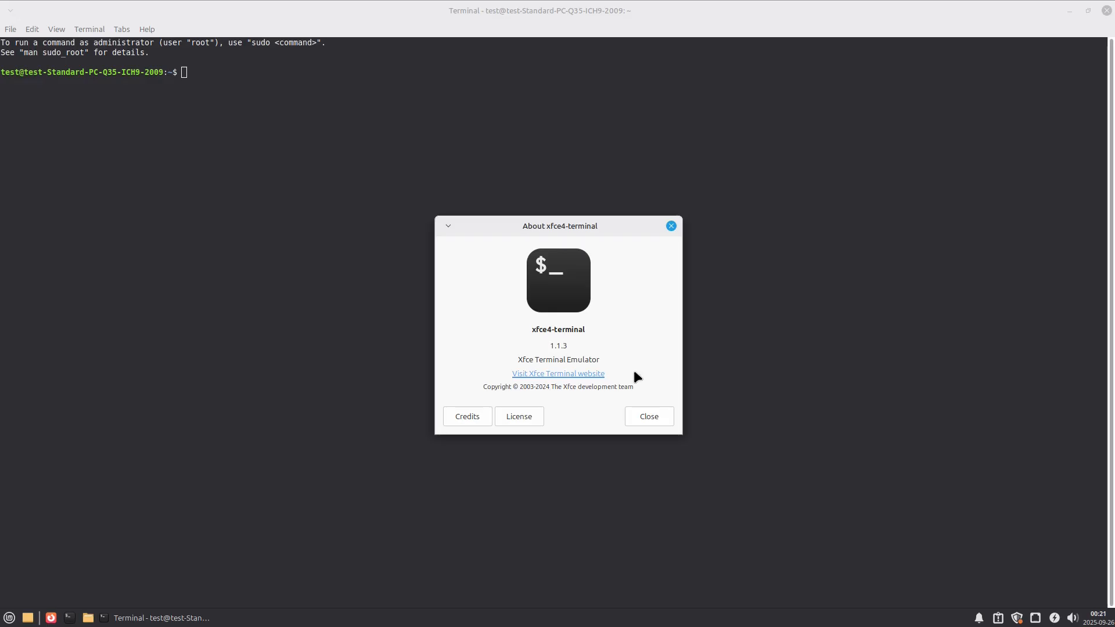
left_click(649, 417)
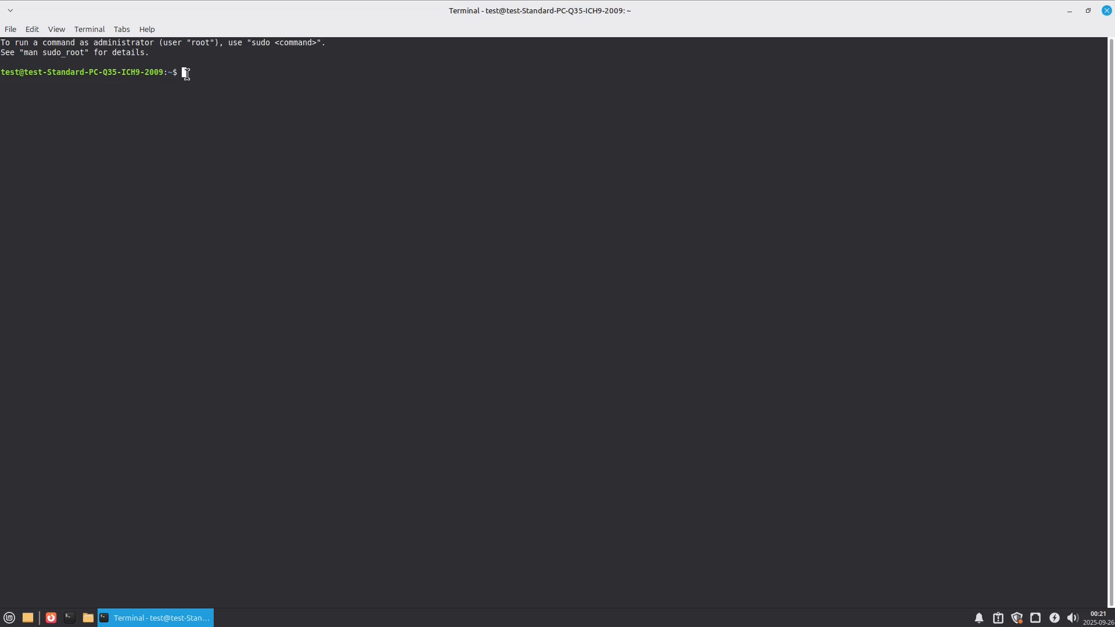
type("htop")
Run htop, then sudo apt install htop after dropping the unfound fastfetch package.
key("Return")
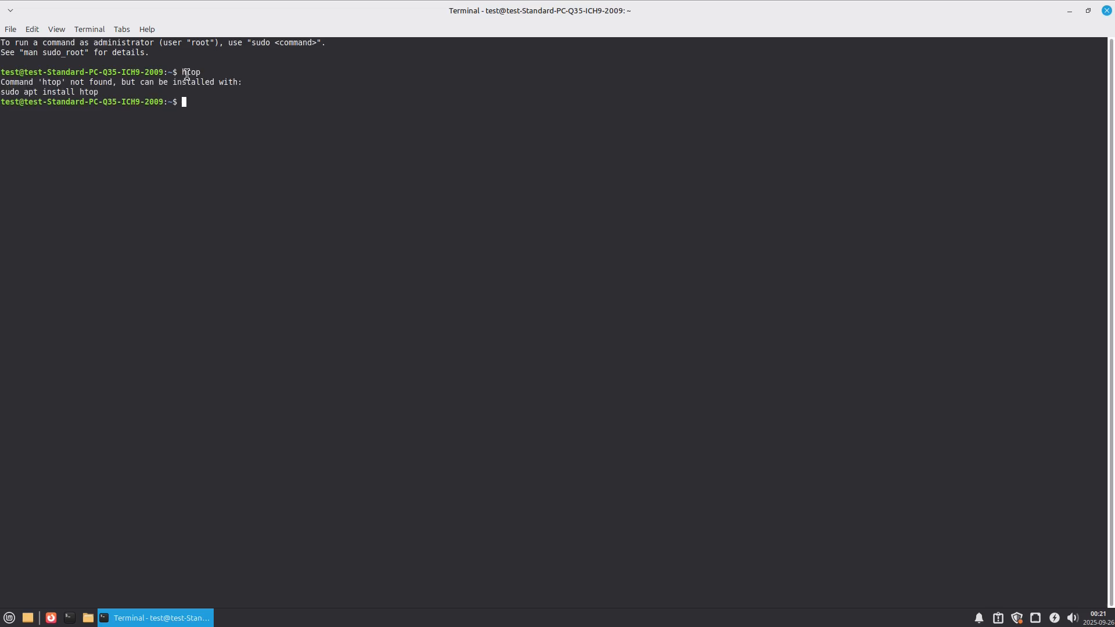
type("sudo ")
type("apt install ")
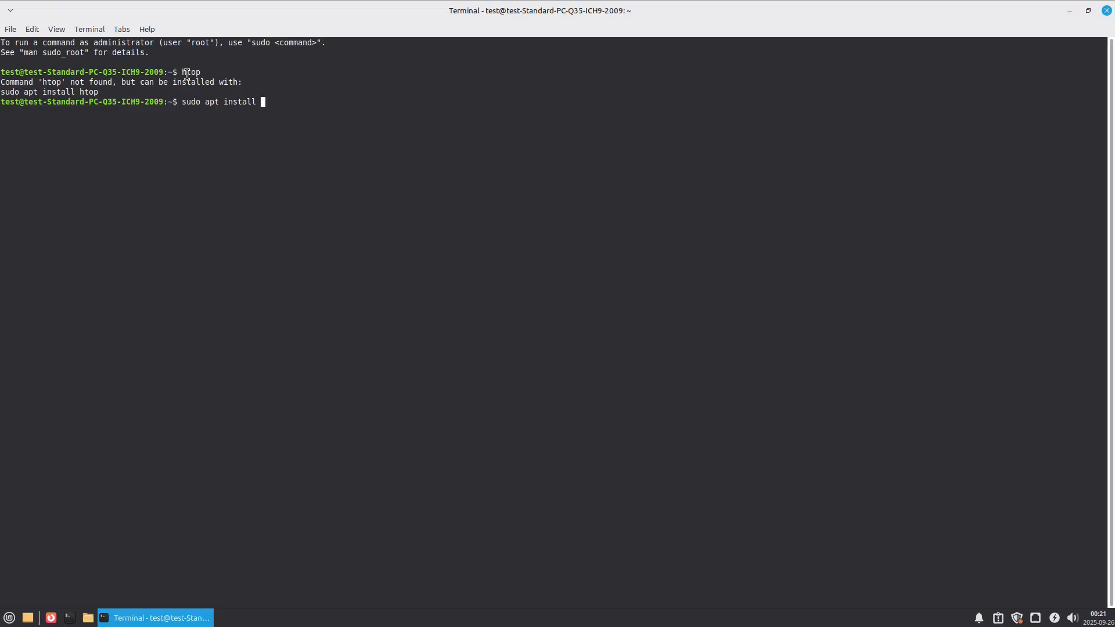
type("htop")
type(" fastfetch")
key("Return")
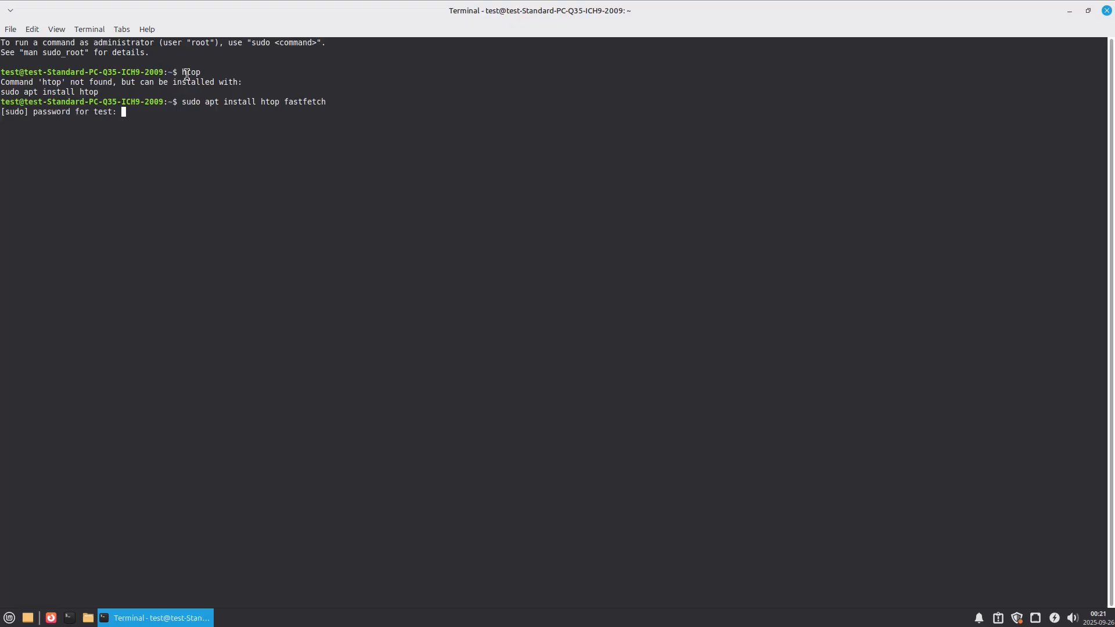
key("Return")
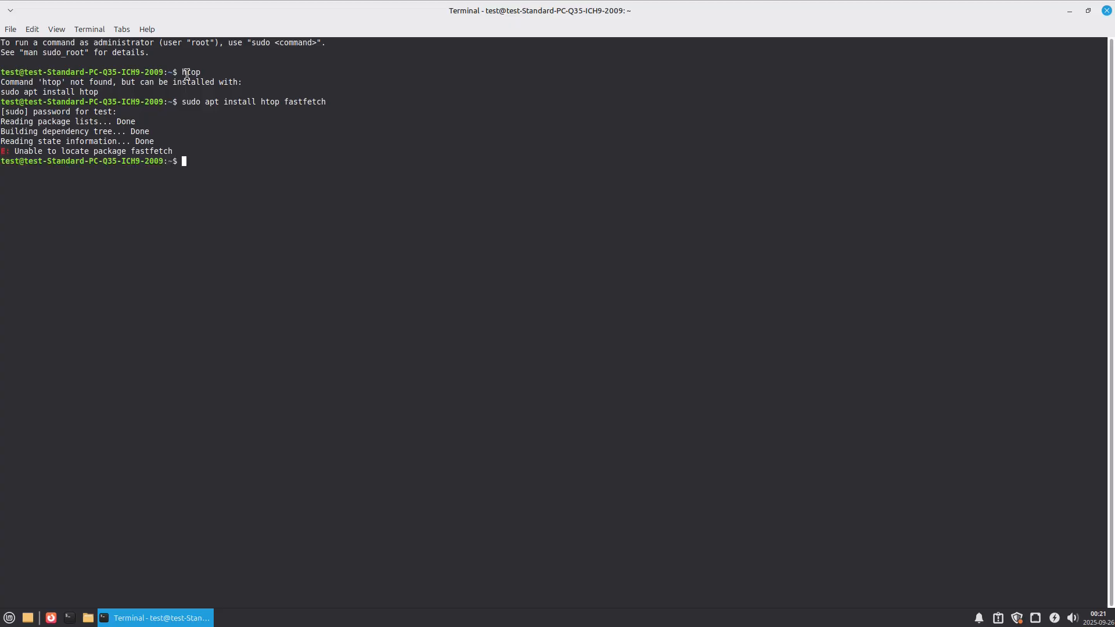
key("Up")
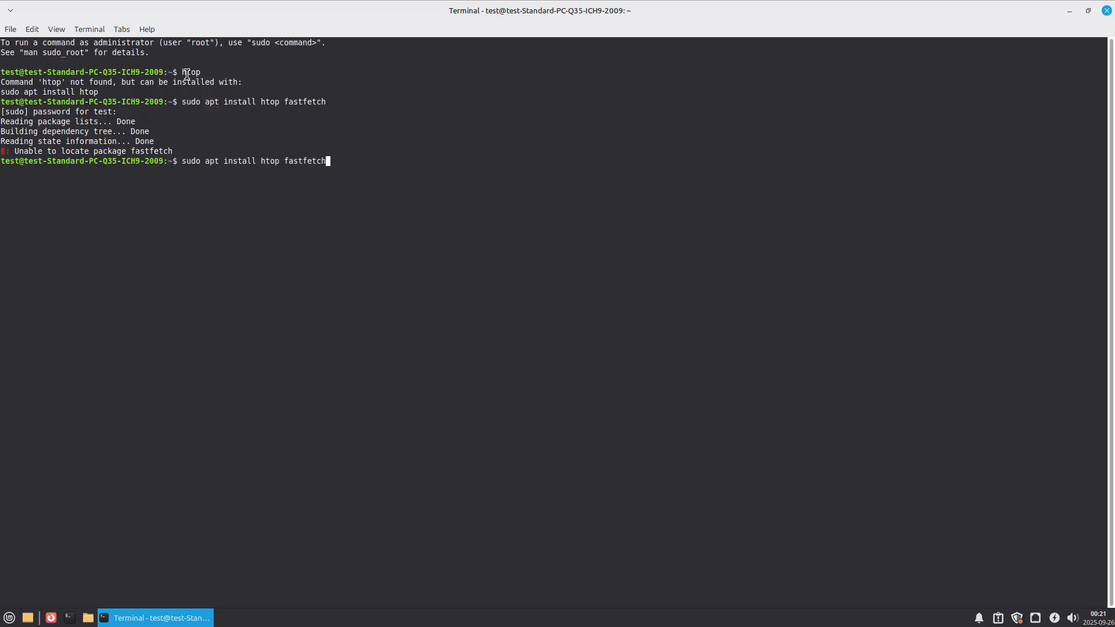
key("BackSpace")
key("BackSpace")
key("BackSpace")
key("BackSpace")
key("BackSpace")
key("BackSpace")
key("BackSpace")
key("BackSpace")
key("BackSpace")
key("BackSpace")
key("Return")
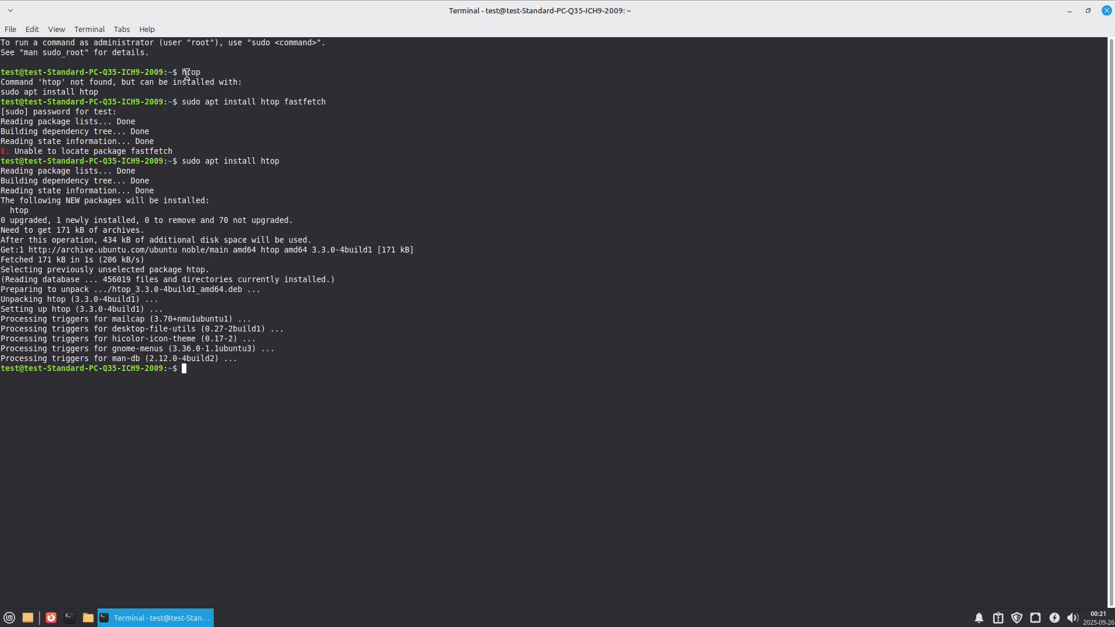
Run sudo apt install neofetch, confirming it is already the newest version.
key("Up")
key("BackSpace")
key("BackSpace")
key("BackSpace")
key("BackSpace")
type("neofetch")
key("Return")
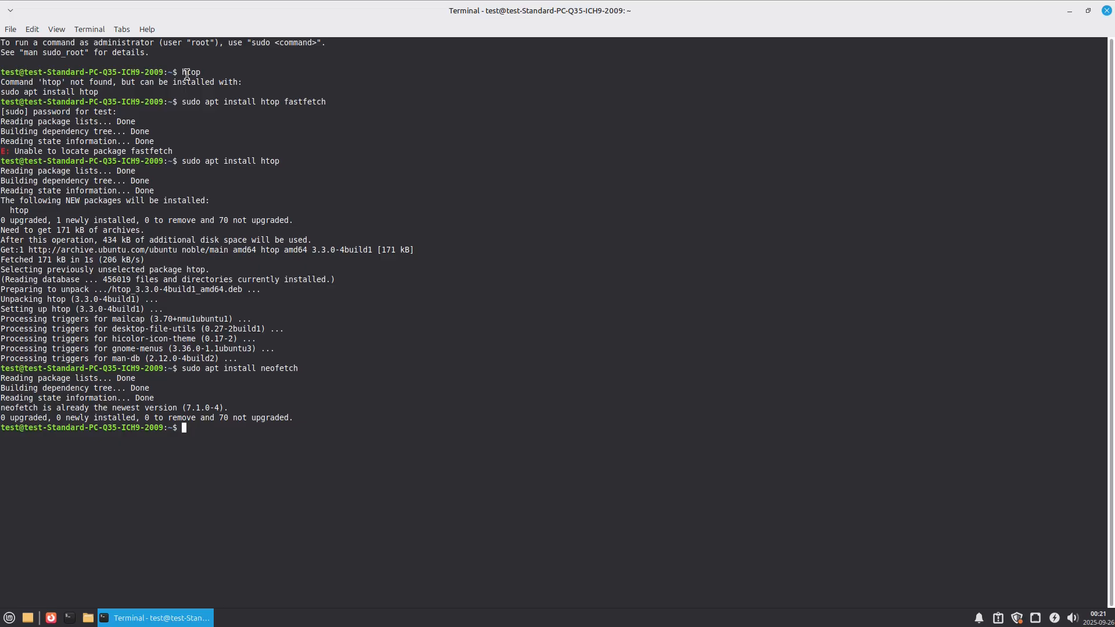
type("clear")
Clear the screen and run htop, viewing processes and CPU/memory with enlarged text.
key("Return")
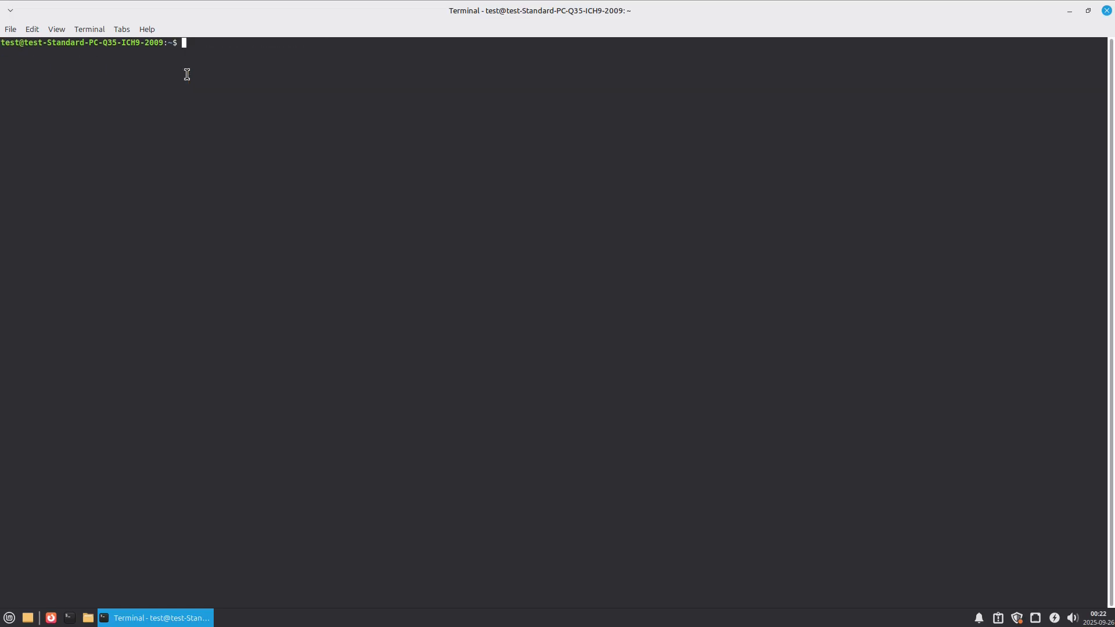
type("htop")
key("Return")
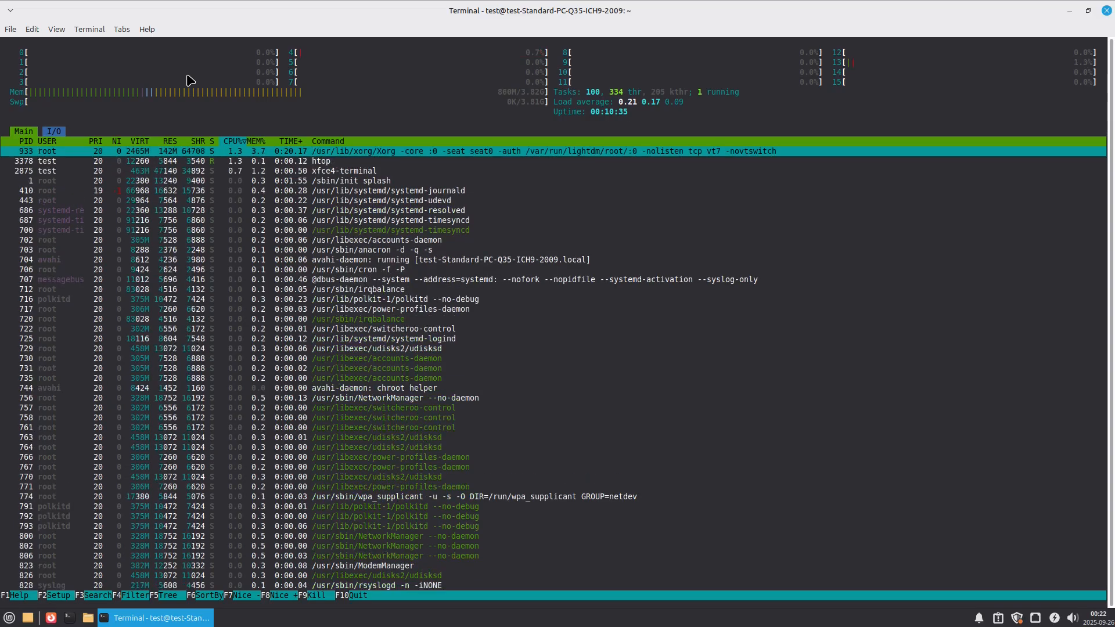
key("ctrl+plus")
key("ctrl+plus")
key("ctrl+plus")
key("ctrl+plus")
key("ctrl+plus")
key("ctrl+plus")
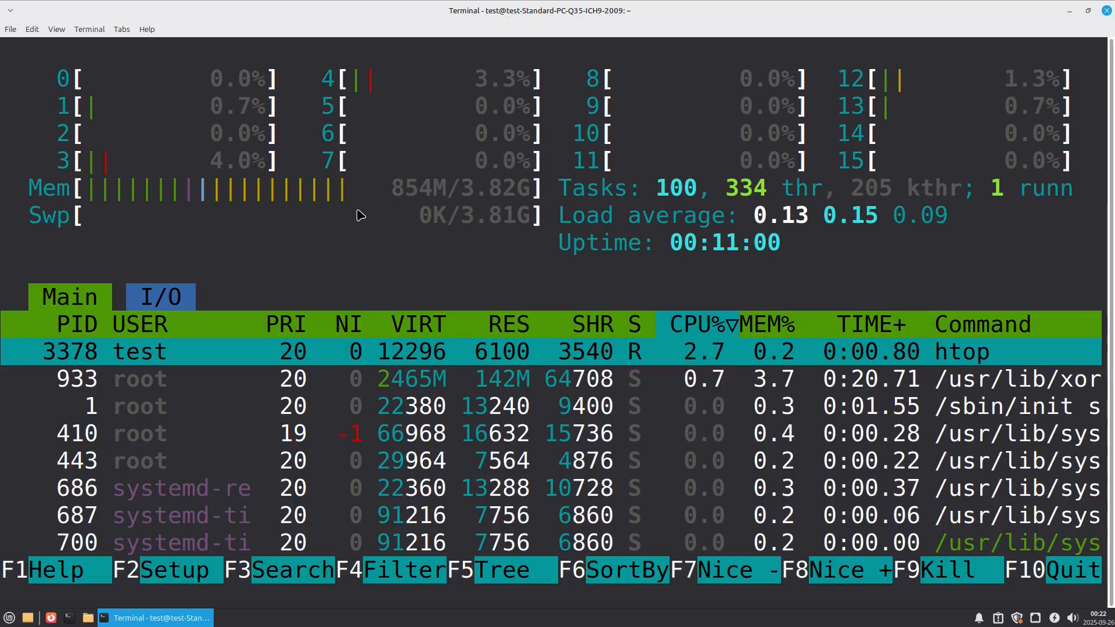
key("ctrl+minus")
key("ctrl+minus")
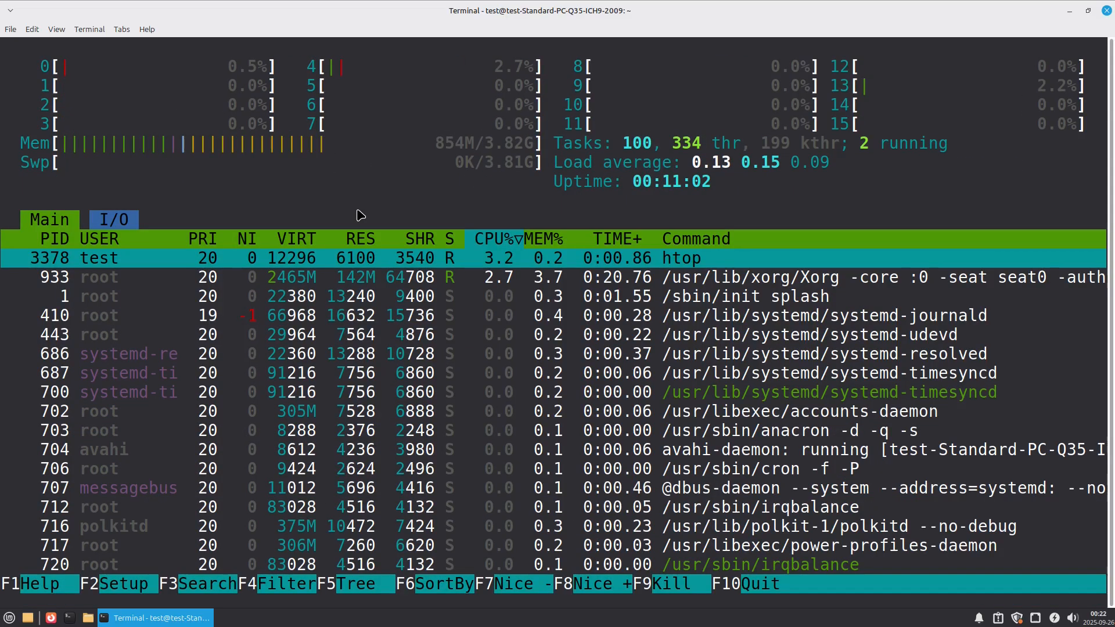
Quit htop, run neofetch and highlight the OS, Kernel, Packages, Shell, Resolution and DE lines.
key("q")
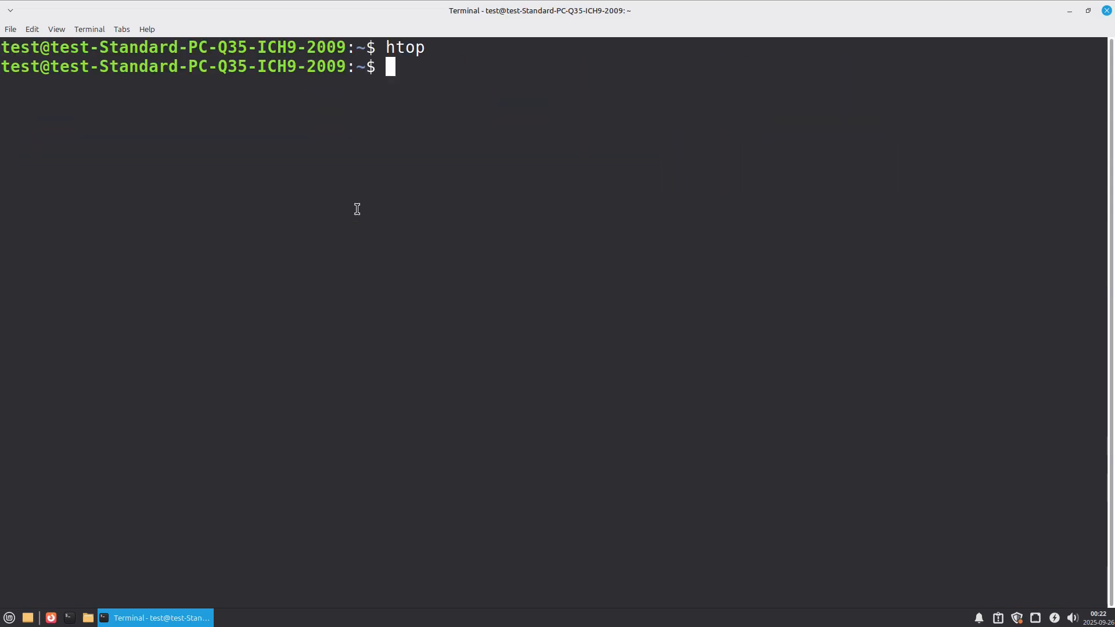
type("neofetch")
key("Return")
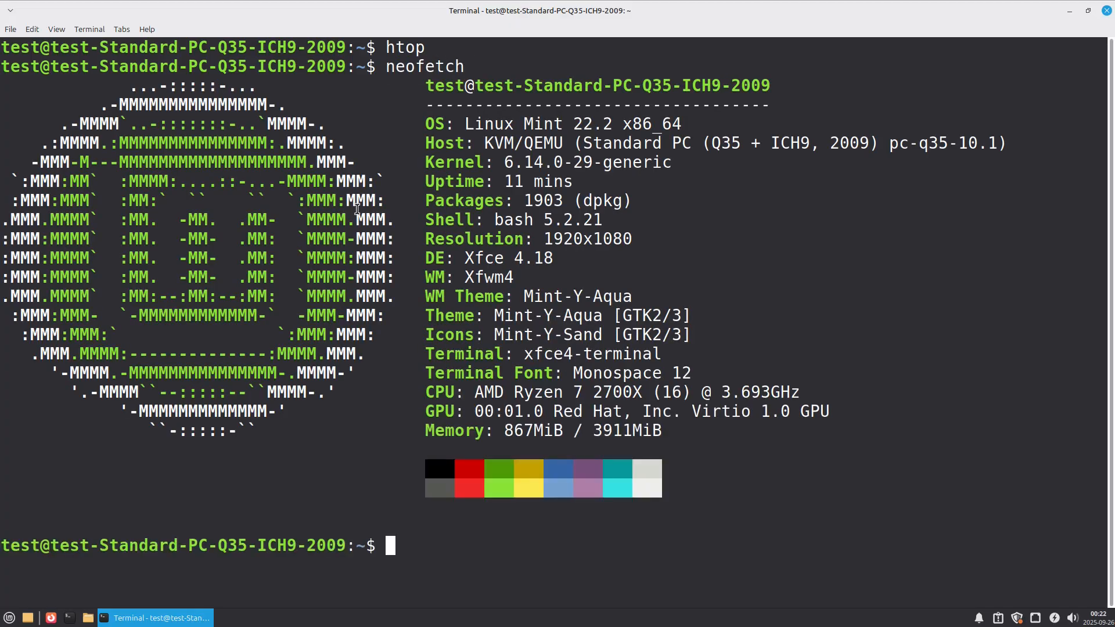
triple_click(536, 123)
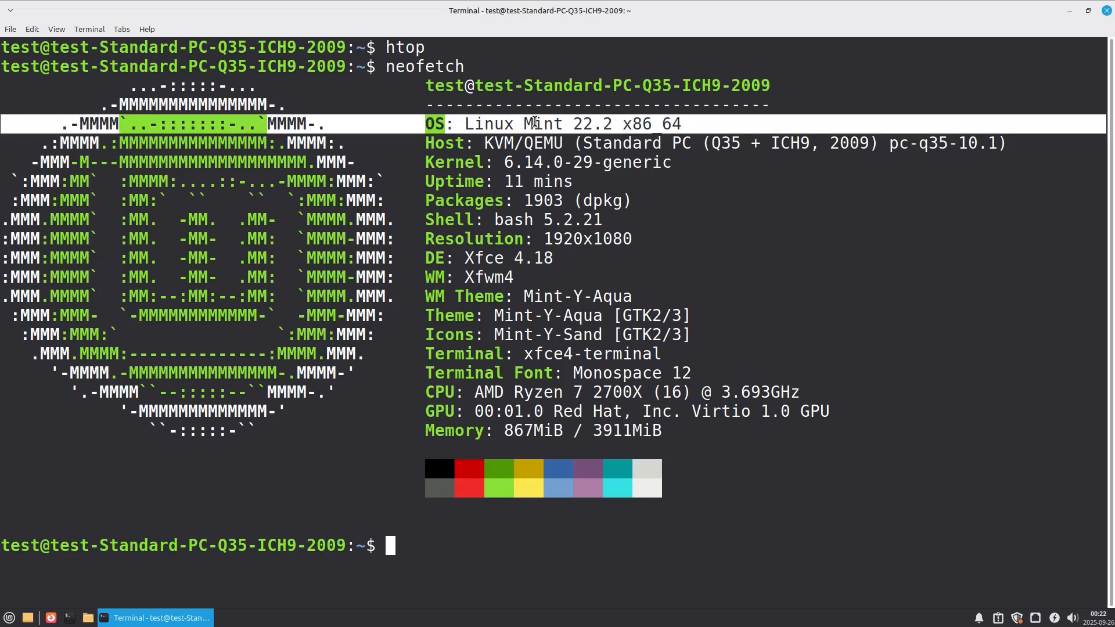
triple_click(522, 164)
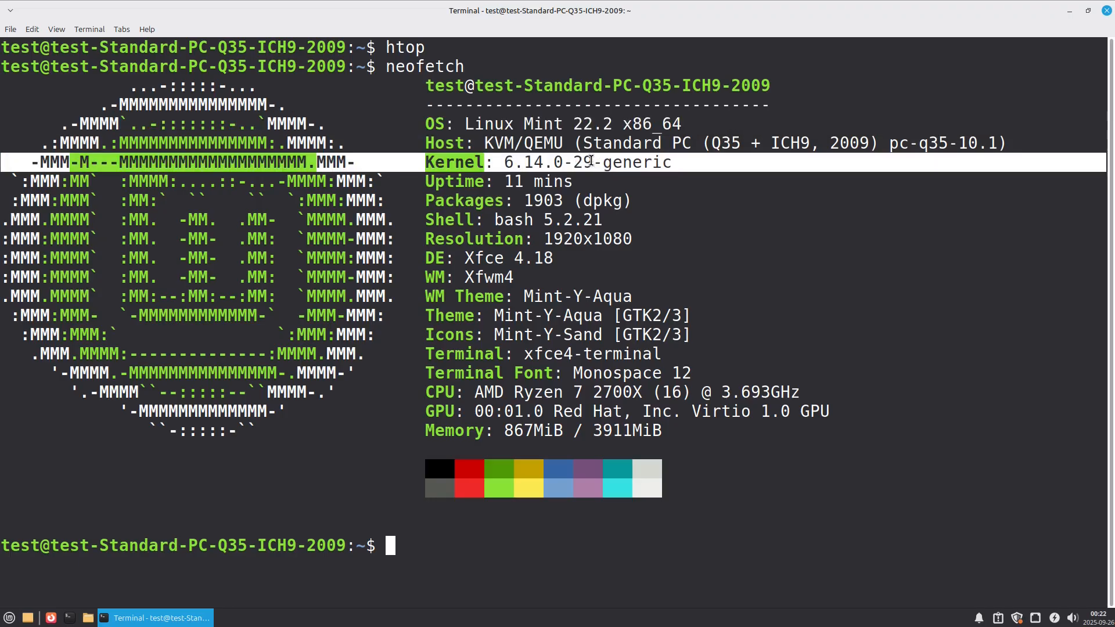
triple_click(546, 200)
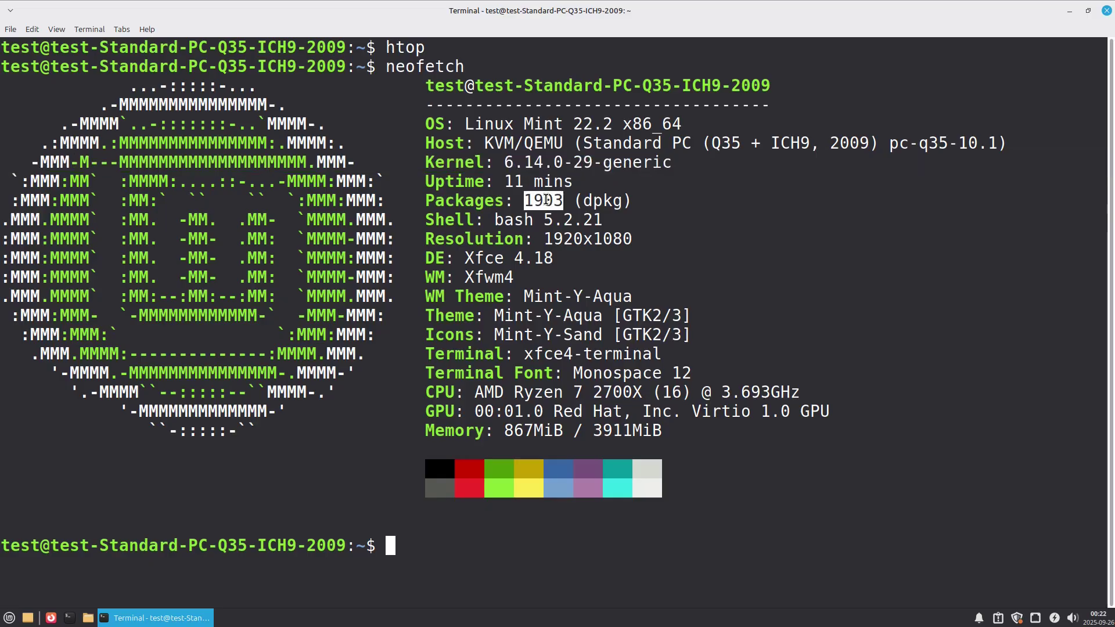
triple_click(517, 220)
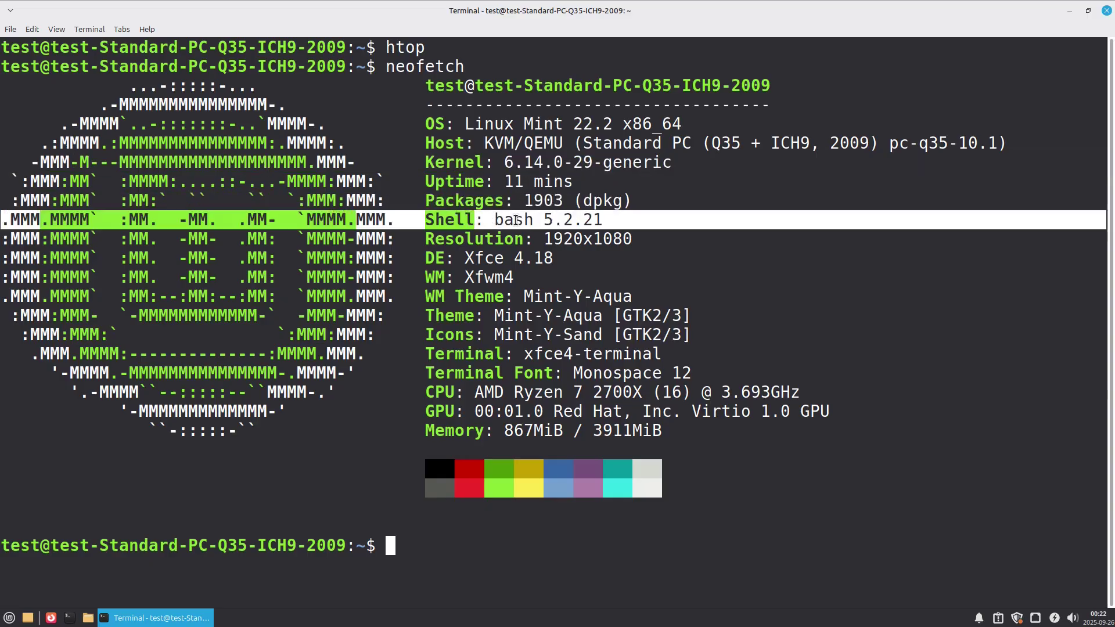
triple_click(567, 238)
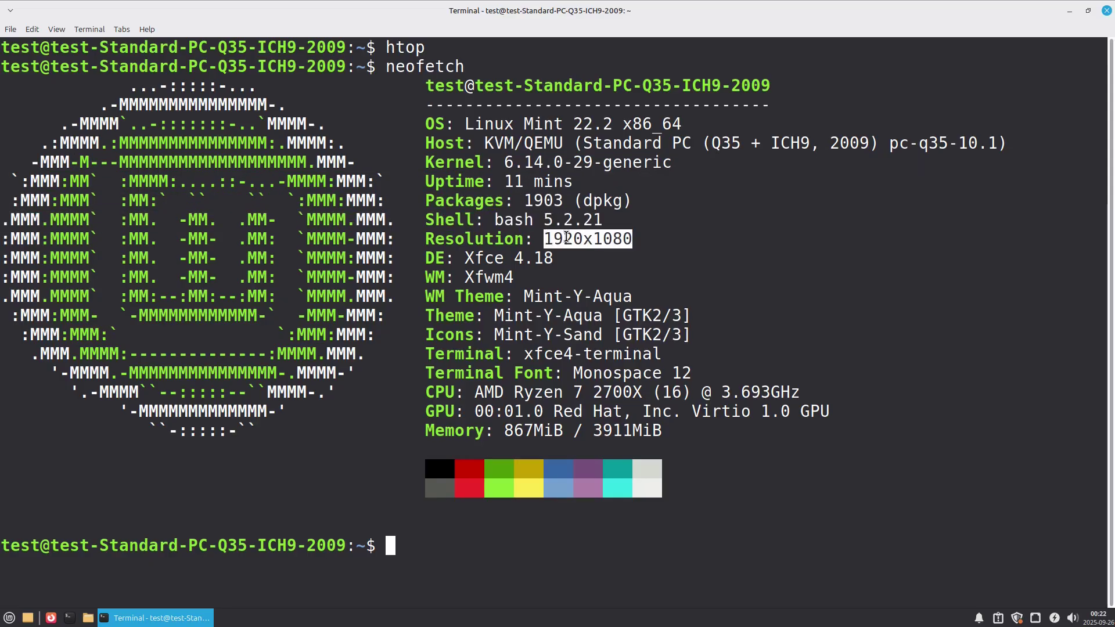
triple_click(480, 258)
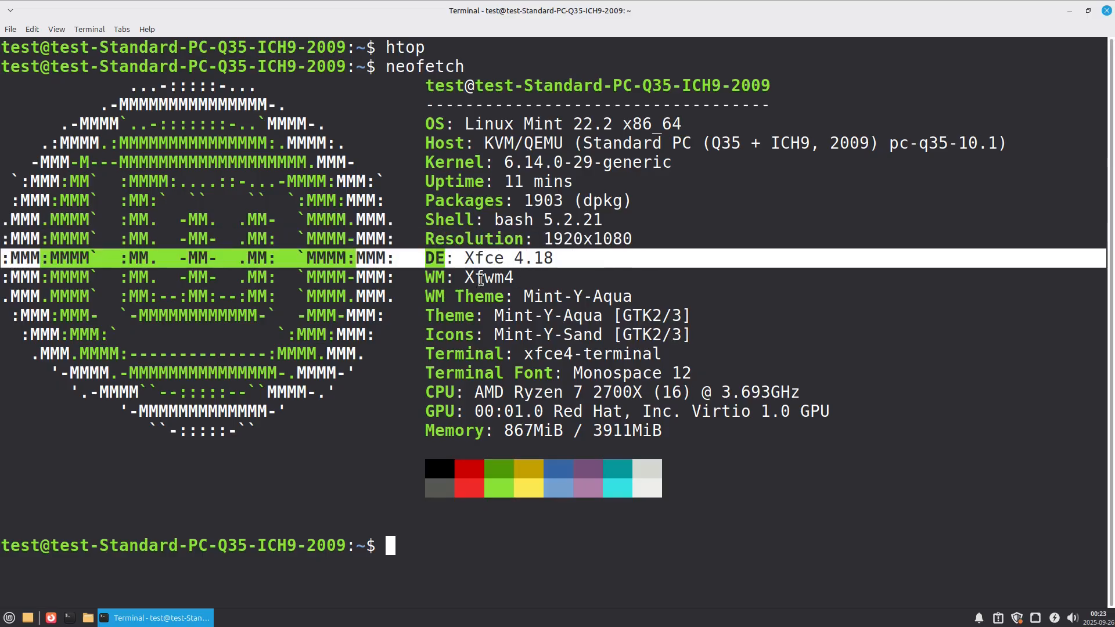
Highlight the WM, themes, icons, Terminal, CPU, GPU and Memory lines of the summary.
double_click(489, 277)
left_click(489, 278)
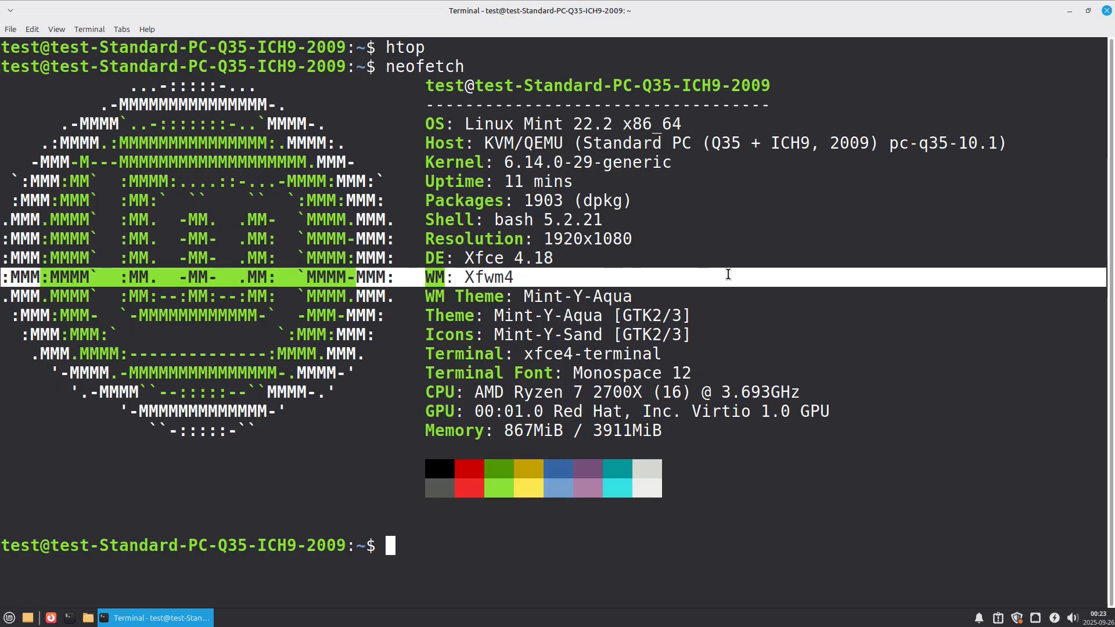
triple_click(548, 297)
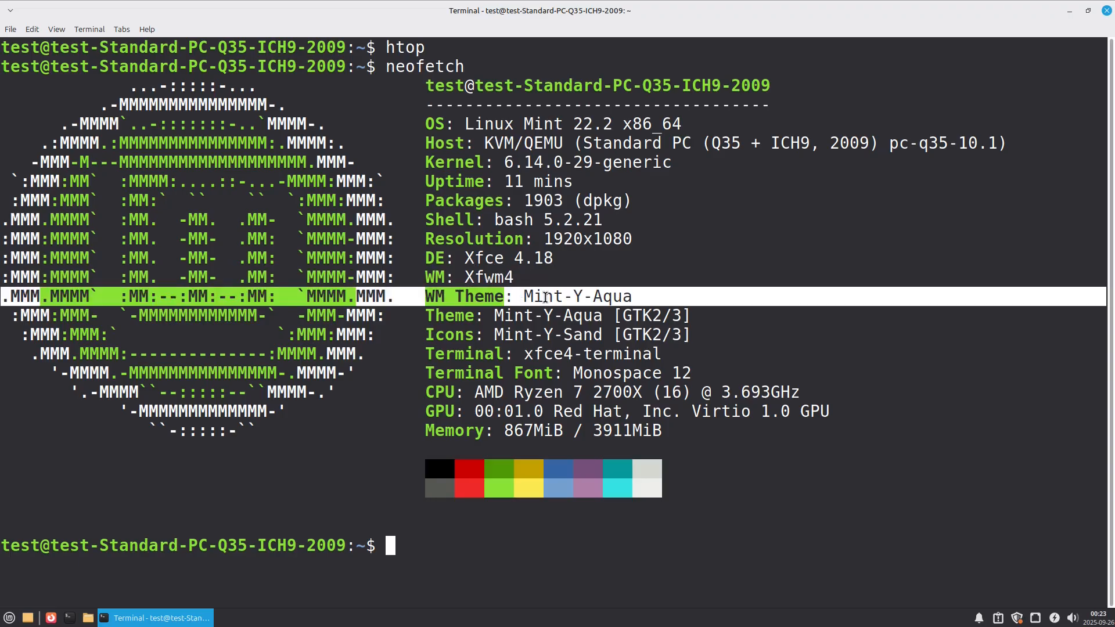
mouse_move(695, 338)
left_mouse_down()
mouse_move(413, 303)
mouse_move(3, 296)
left_mouse_up()
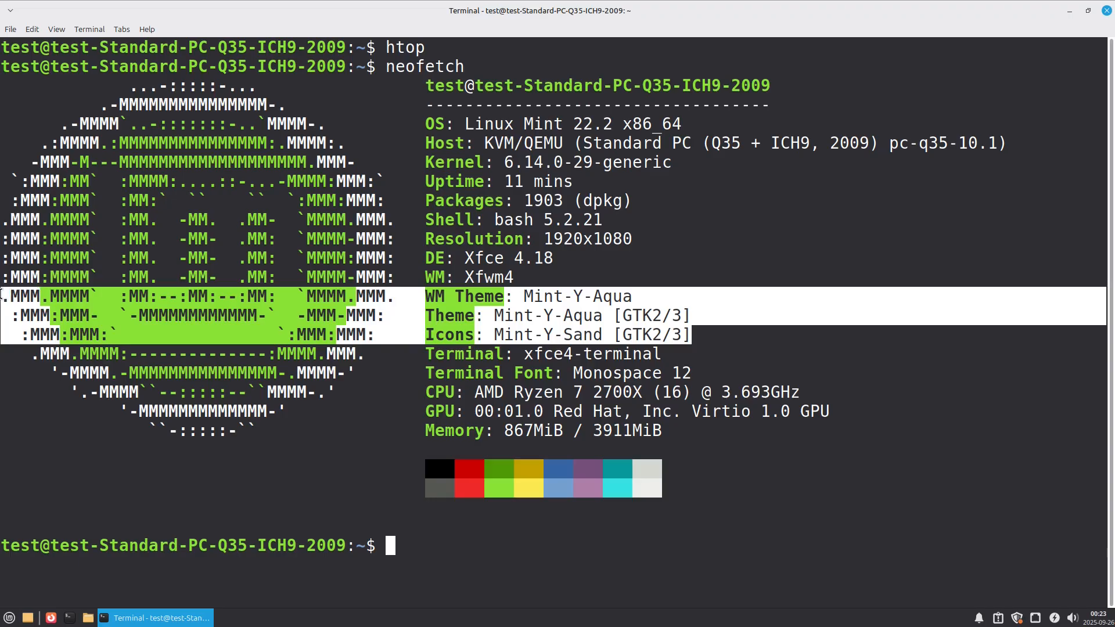
triple_click(540, 354)
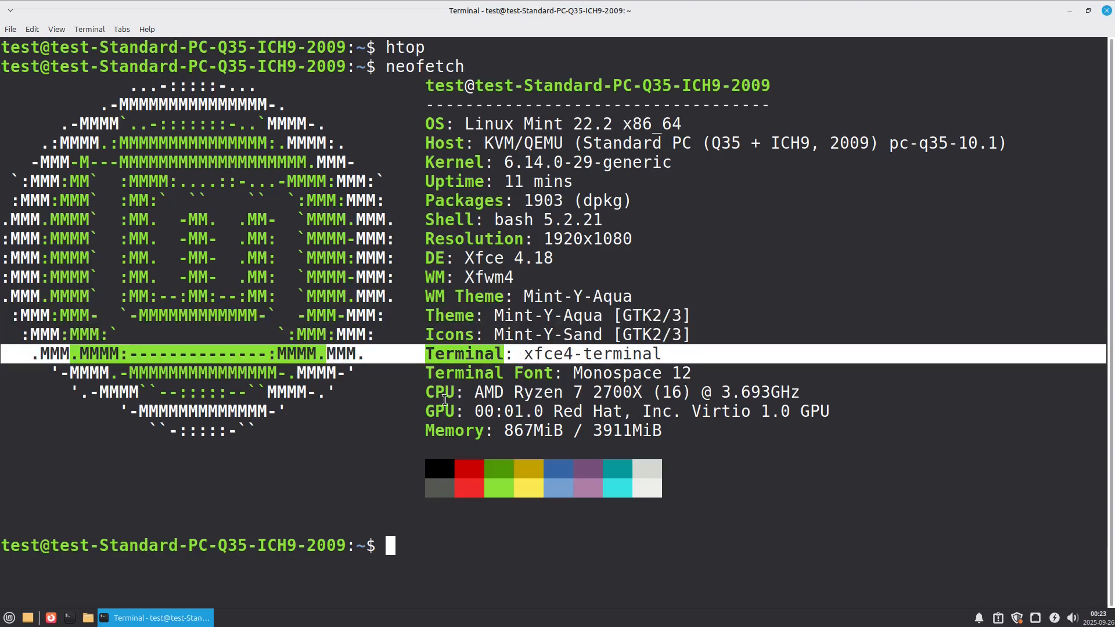
left_click_drag(671, 430, 2, 386)
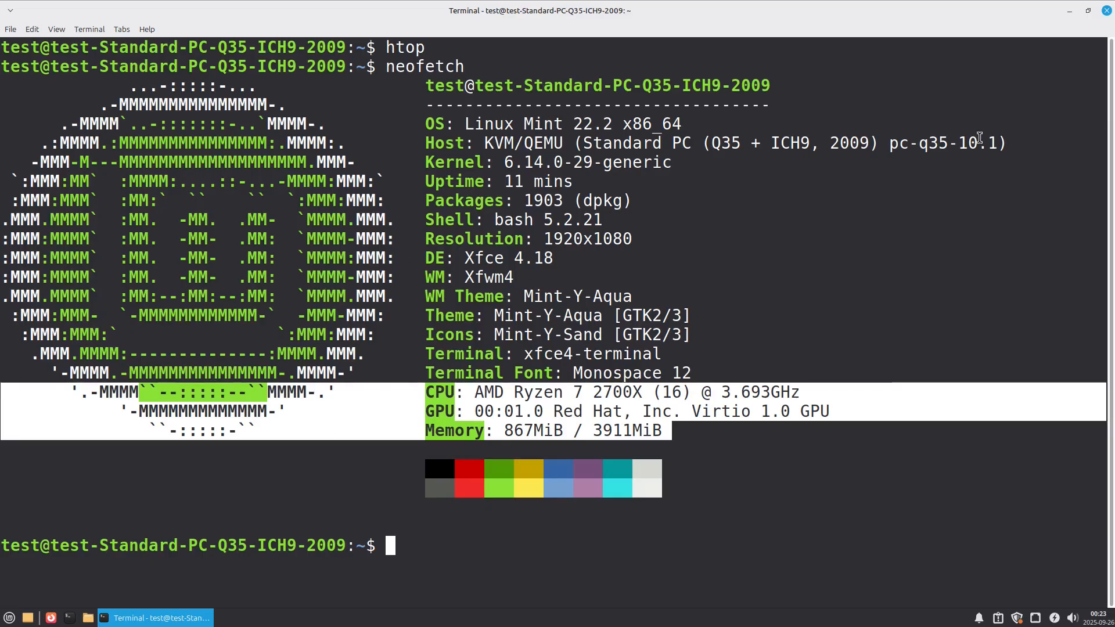
Close the terminal and launch Firefox maximized.
left_click(1108, 12)
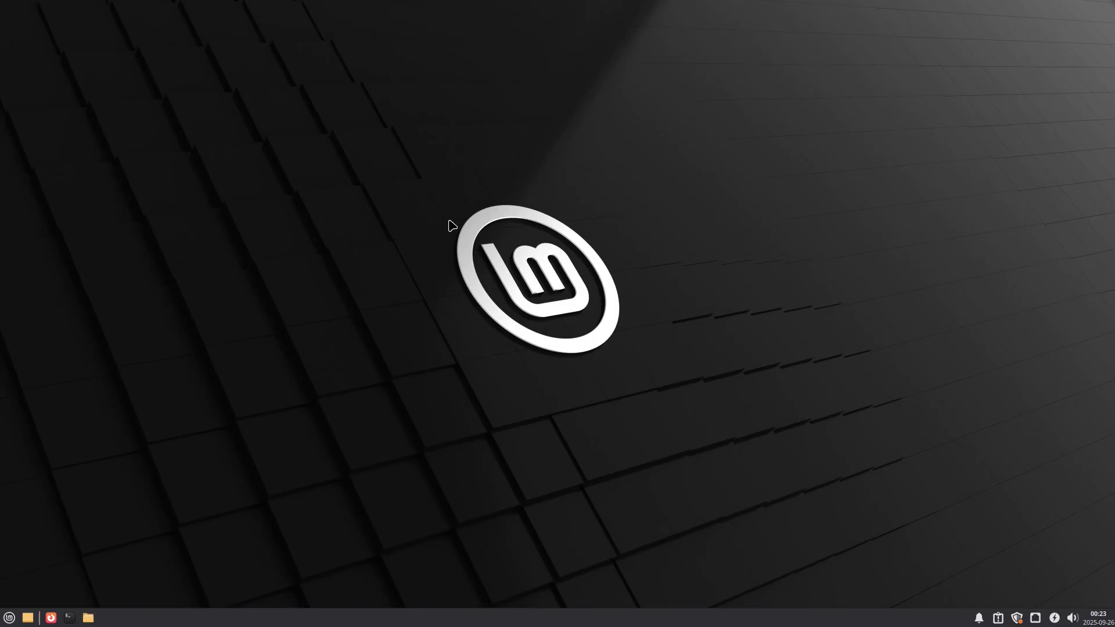
left_click(51, 617)
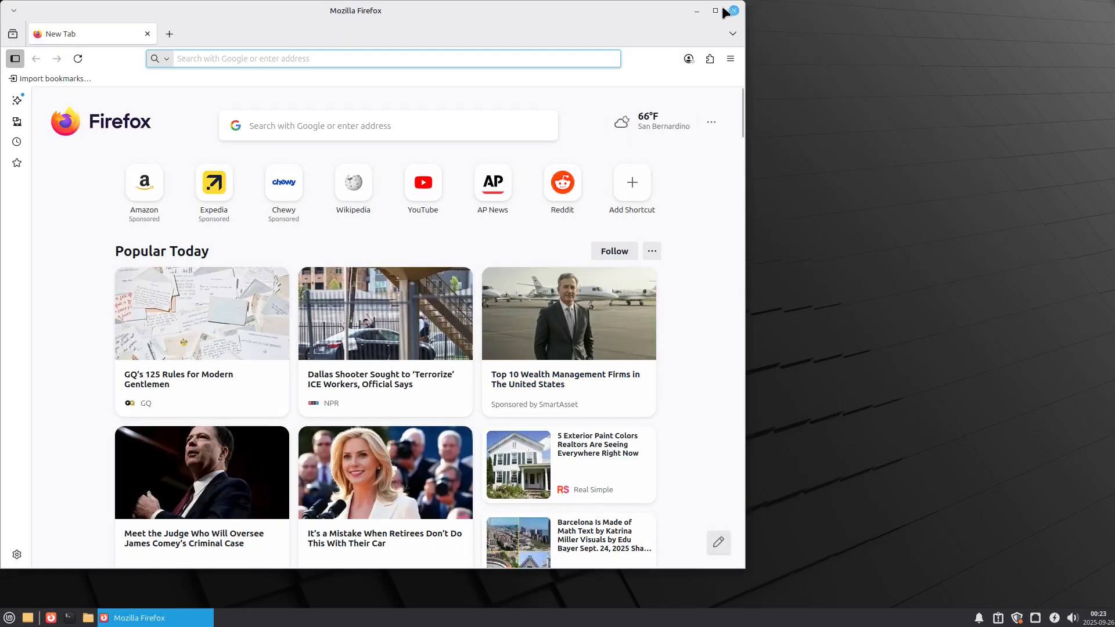
left_click(715, 11)
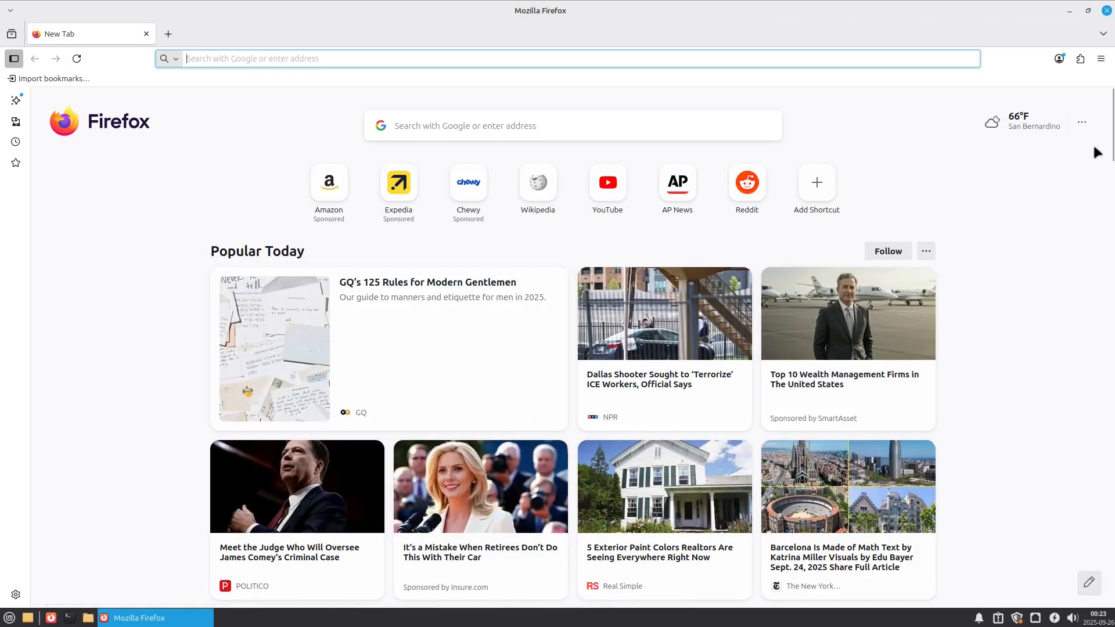
View About Firefox showing version 142.0 (64-bit), then dismiss it.
left_click(1100, 58)
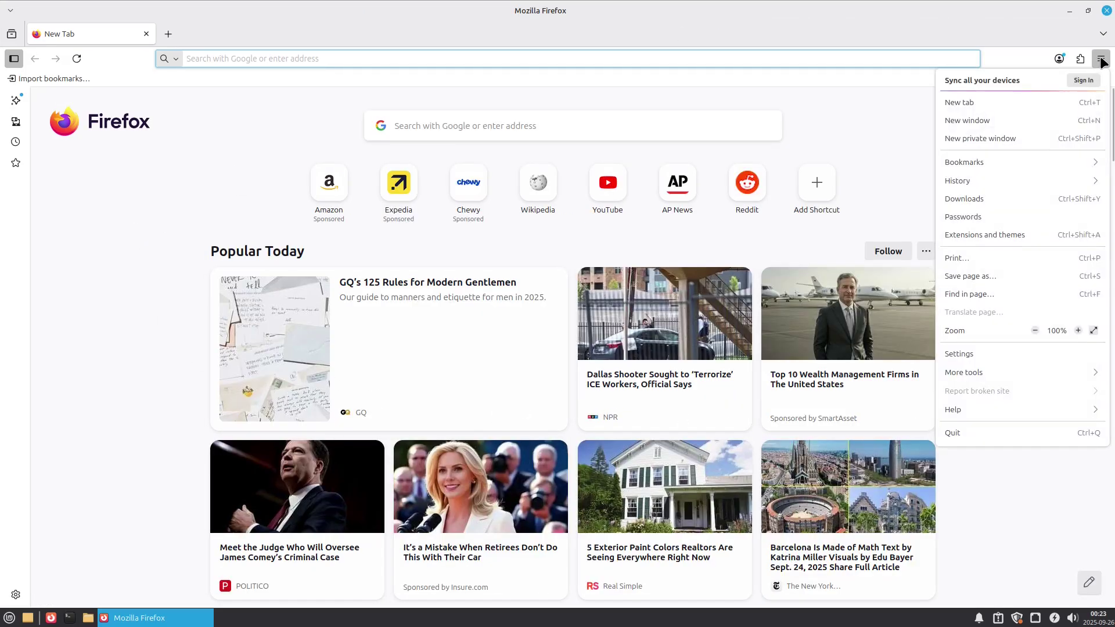
left_click(974, 406)
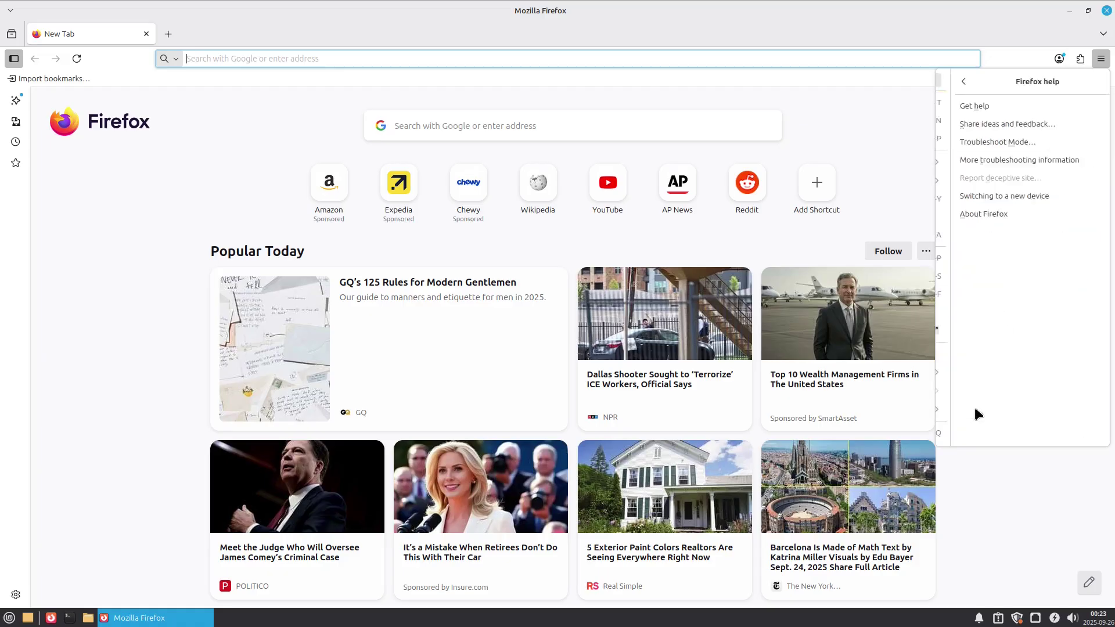
left_click(965, 210)
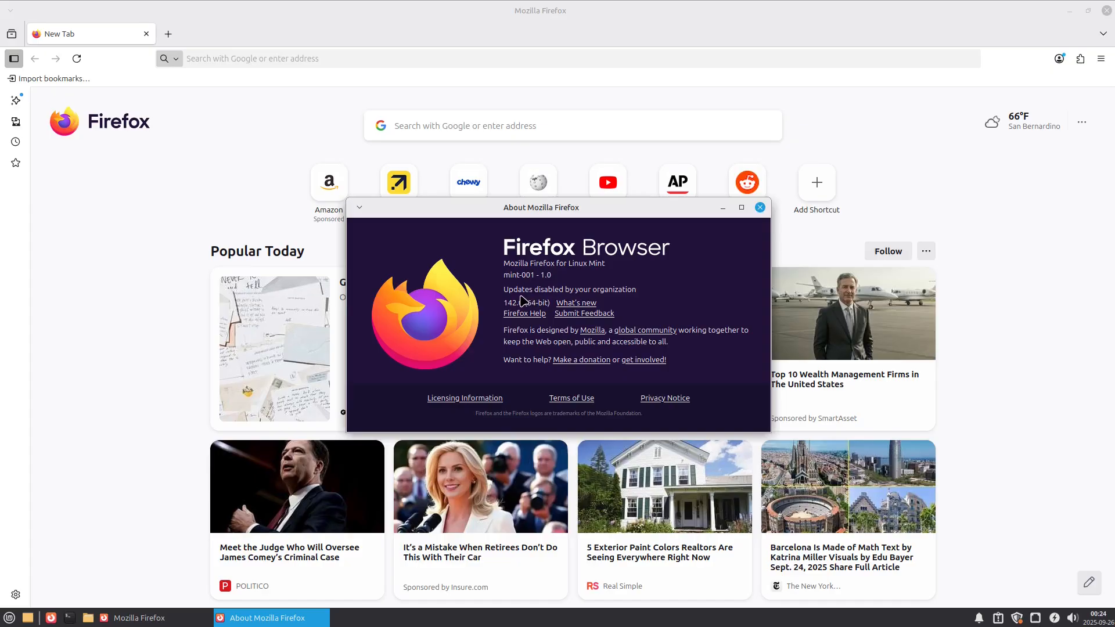
left_click(759, 209)
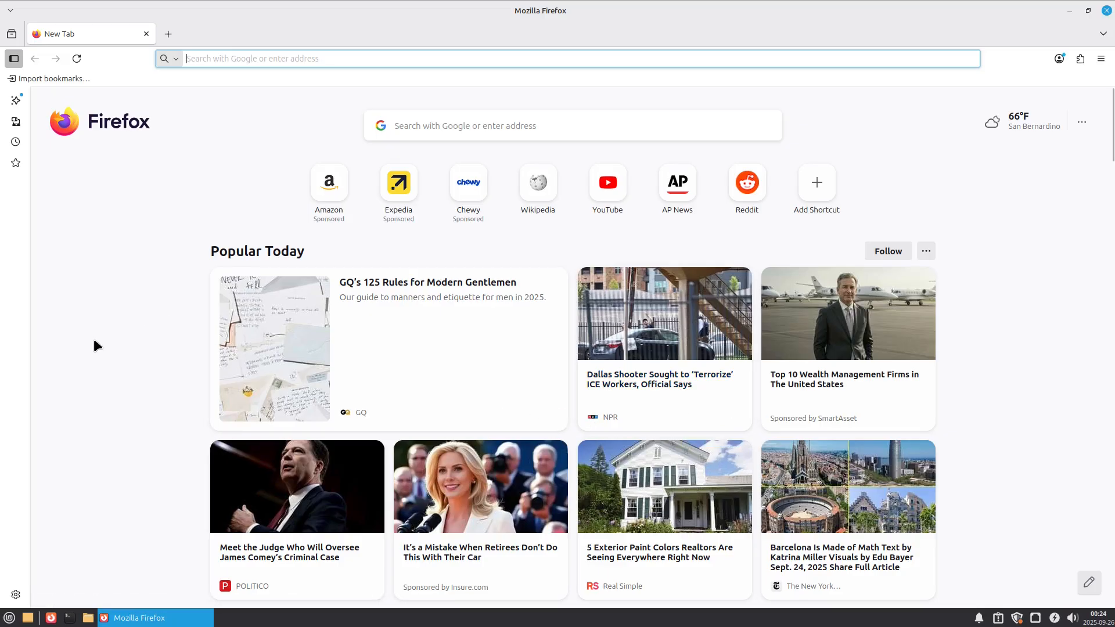
Close Firefox from its taskbar button, leaving the empty desktop.
right_click(187, 619)
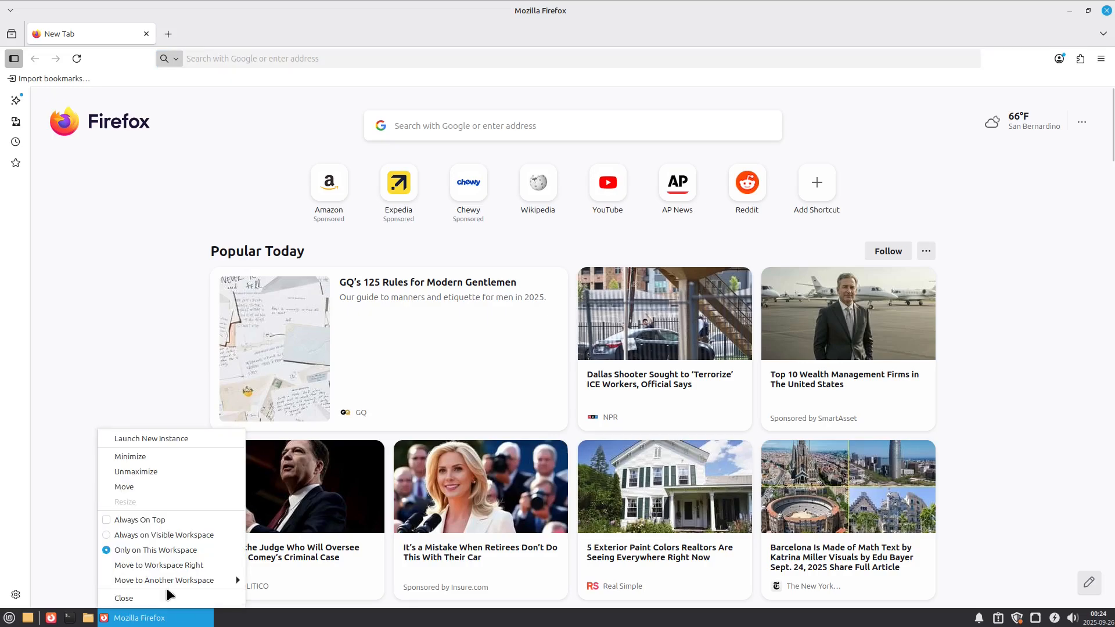
left_click(125, 598)
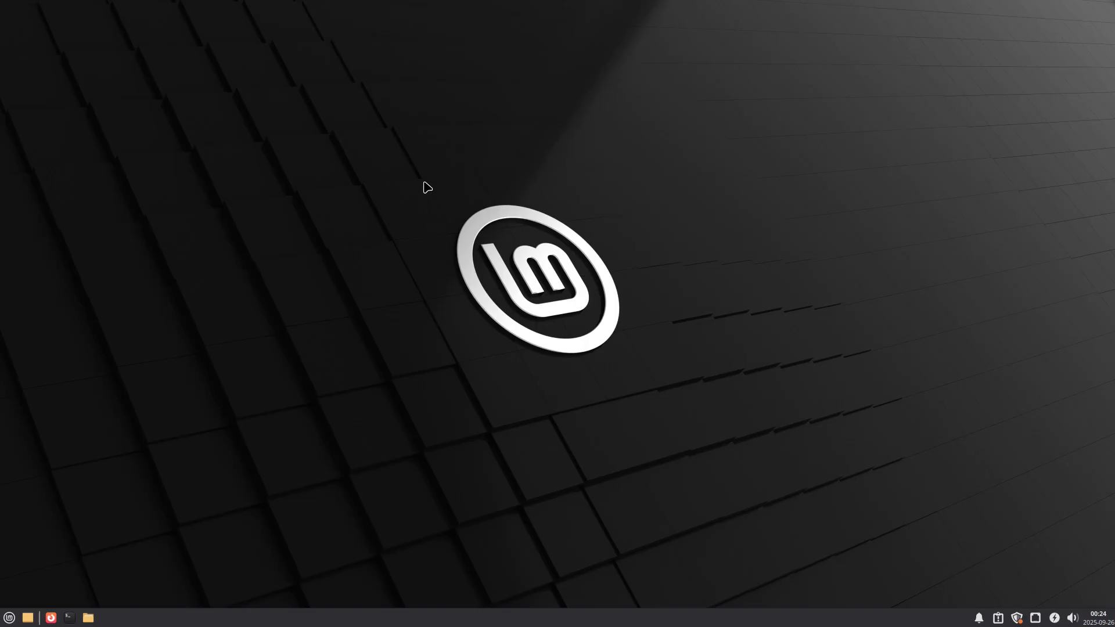
left_click_drag(424, 181, 663, 389)
left_click_drag(420, 392, 658, 174)
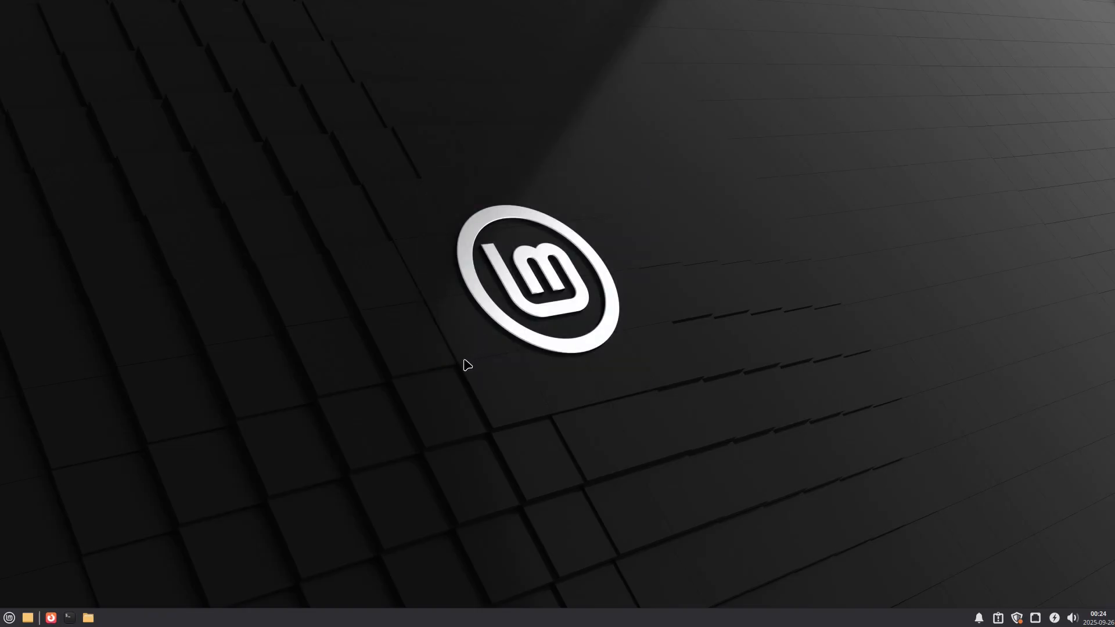